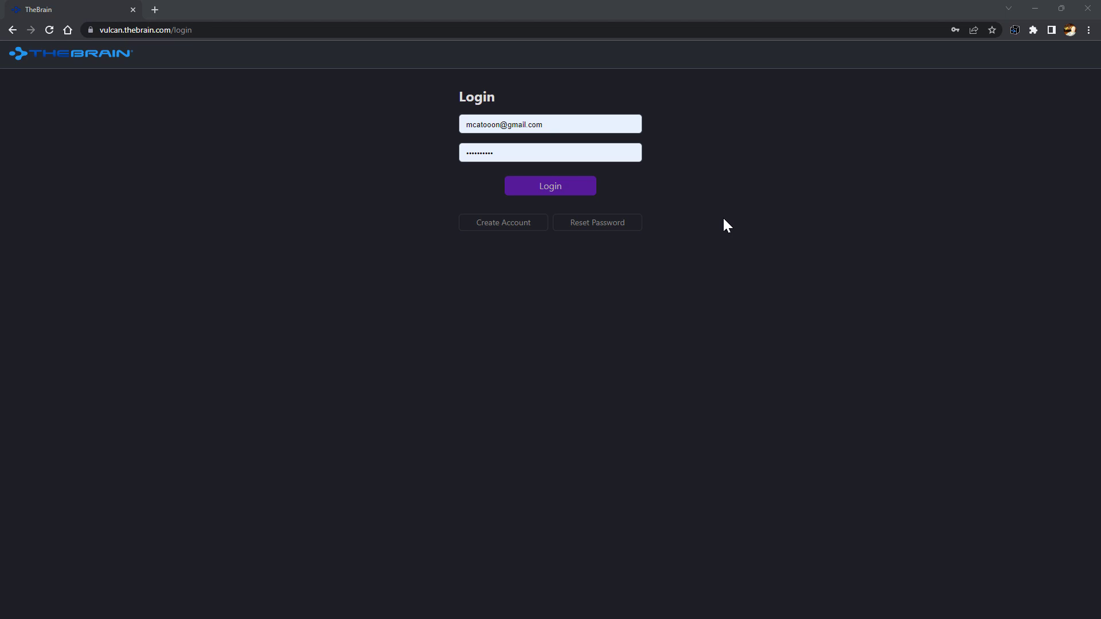
Sign in and create a new brain named 'LB Architecture'
{"action": "left_click", "coordinate": [583, 192]}
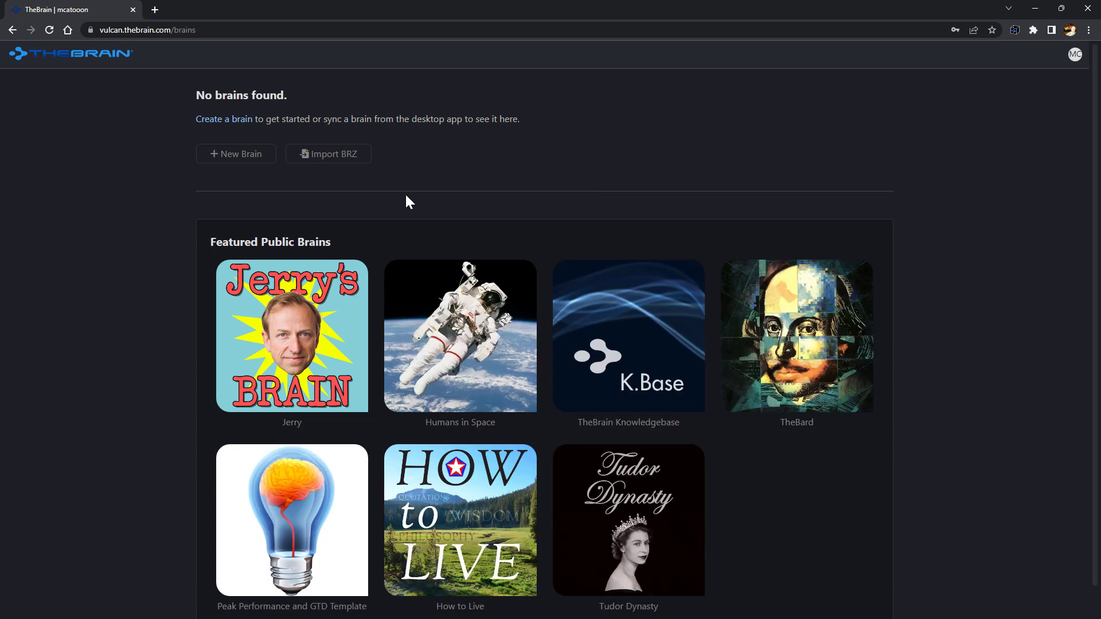
{"action": "left_click", "coordinate": [245, 158]}
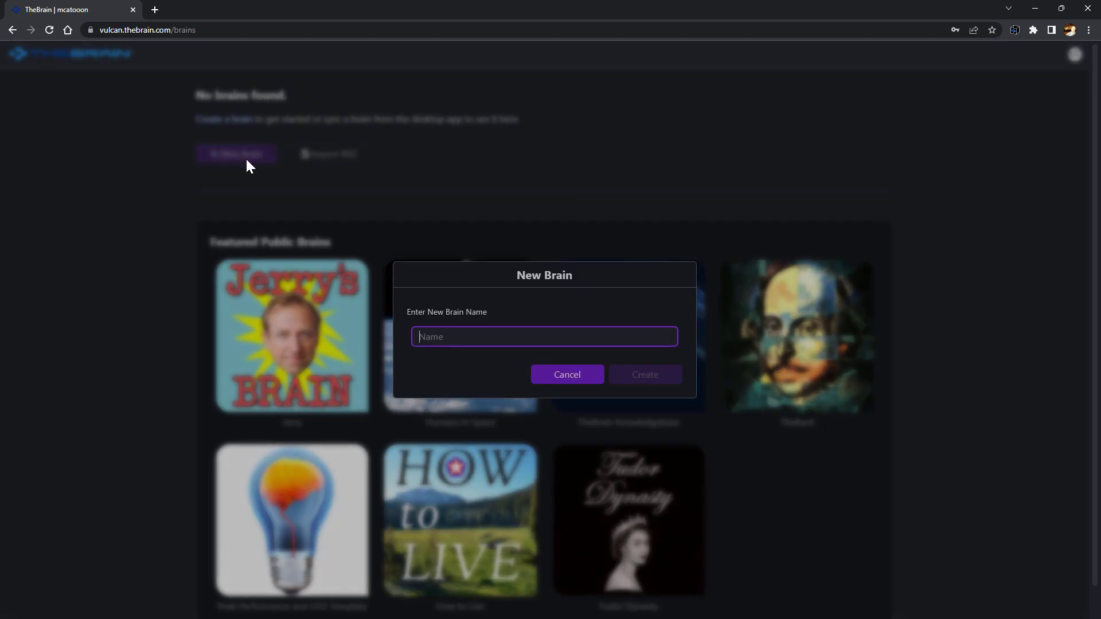
{"action": "type", "text": "LB A"}
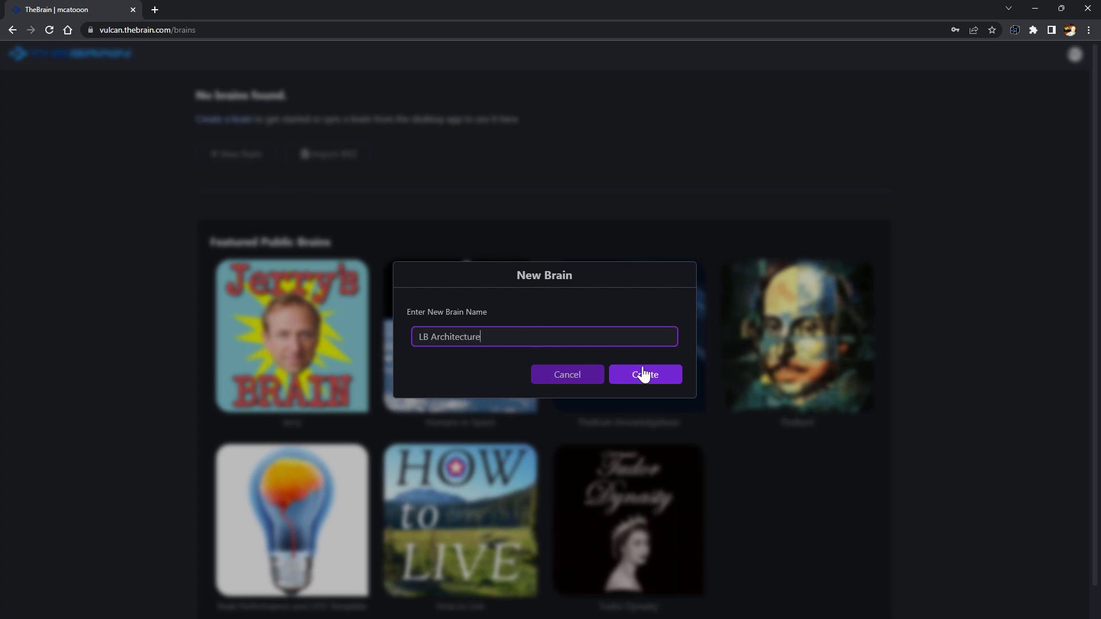
{"action": "type", "text": "rchitecture"}
{"action": "left_click", "coordinate": [643, 374]}
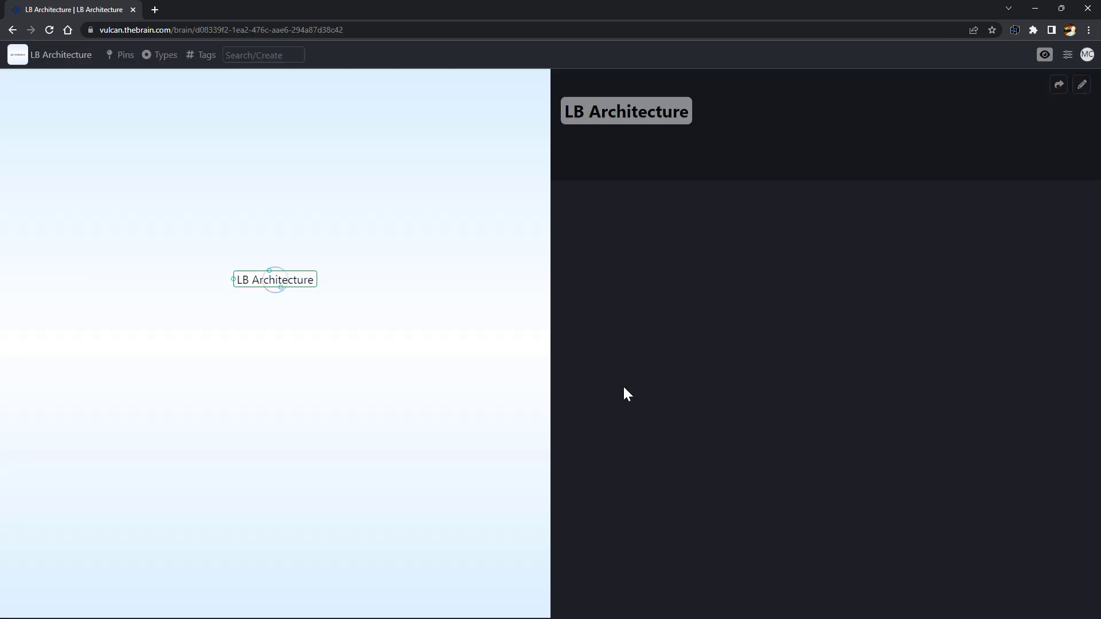
Add Business, Personal, Influences and Reference as child thoughts of LB Architecture
{"action": "type", "text": "Business"}
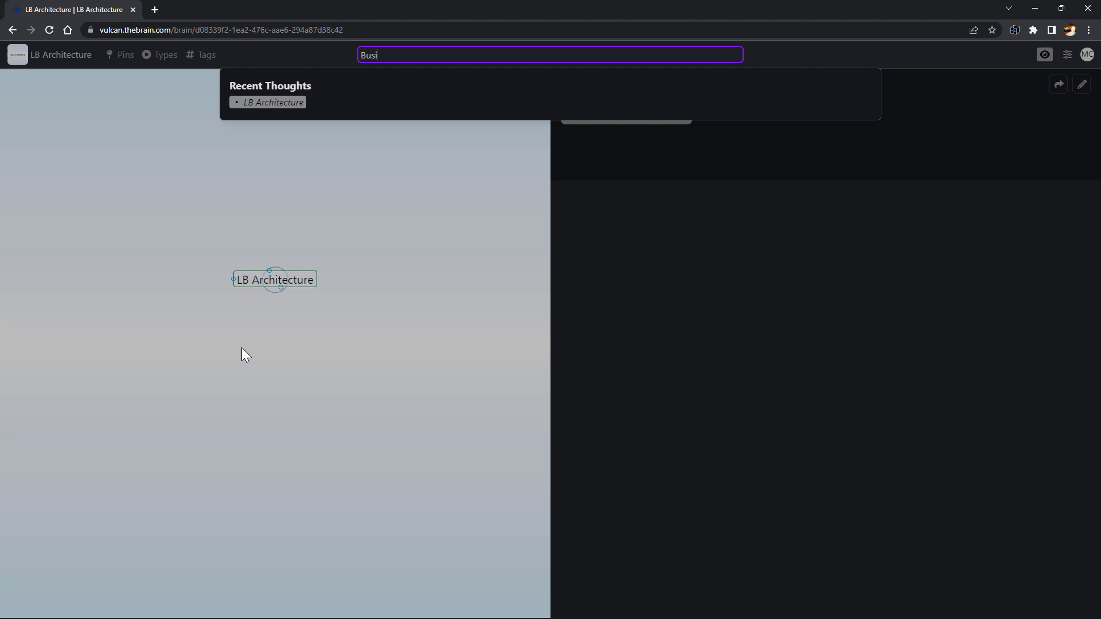
{"action": "left_click", "coordinate": [480, 126]}
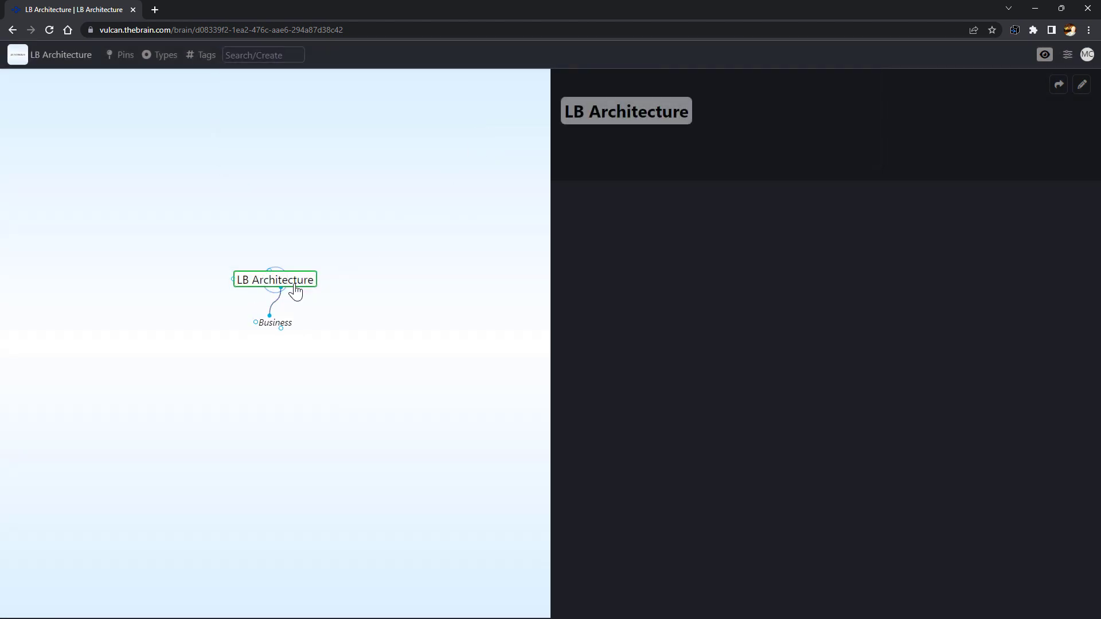
{"action": "left_click_drag", "start_coordinate": [280, 287], "coordinate": [318, 319]}
{"action": "type", "text": "Personal"}
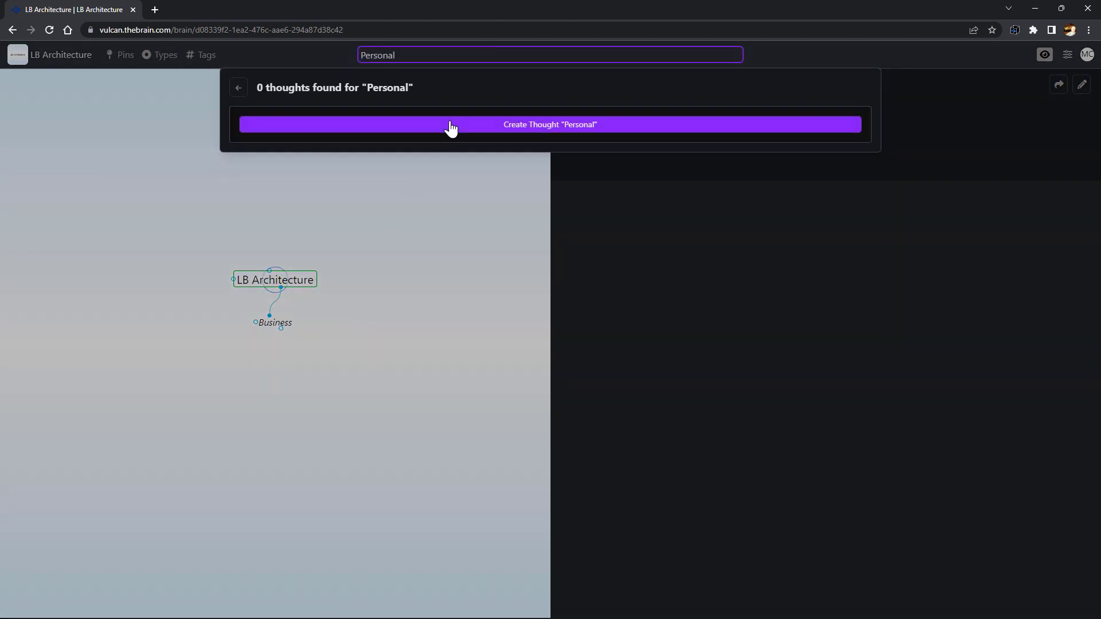
{"action": "left_click", "coordinate": [450, 128]}
{"action": "left_click_drag", "start_coordinate": [281, 287], "coordinate": [273, 345]}
{"action": "type", "text": "Influences"}
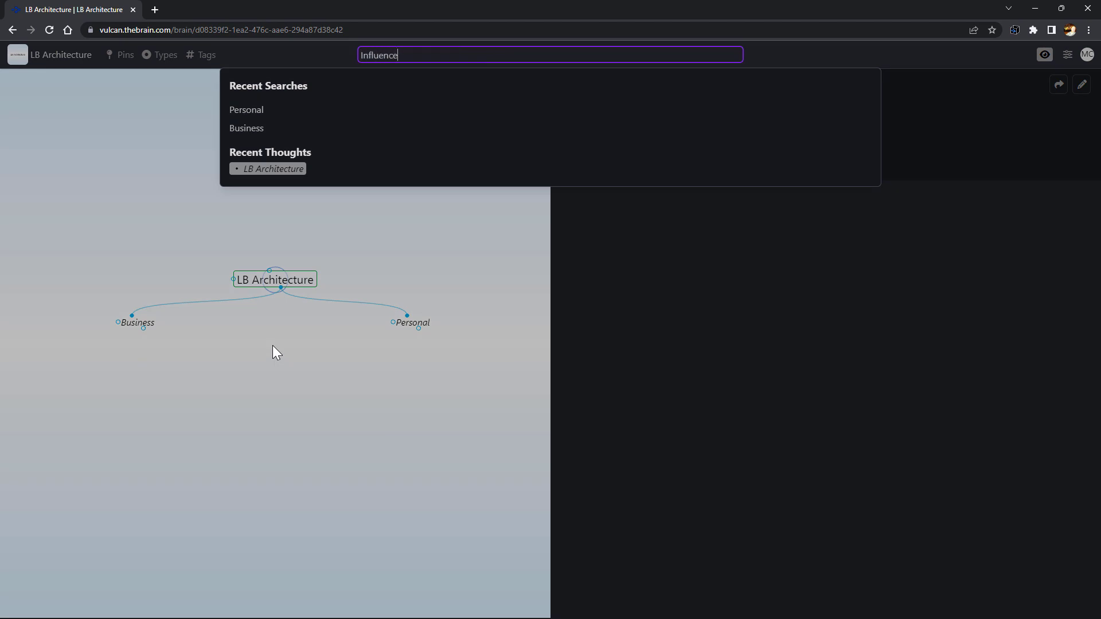
{"action": "left_click", "coordinate": [500, 131]}
{"action": "left_click_drag", "start_coordinate": [280, 287], "coordinate": [322, 363]}
{"action": "type", "text": "Reference"}
{"action": "left_click", "coordinate": [475, 129]}
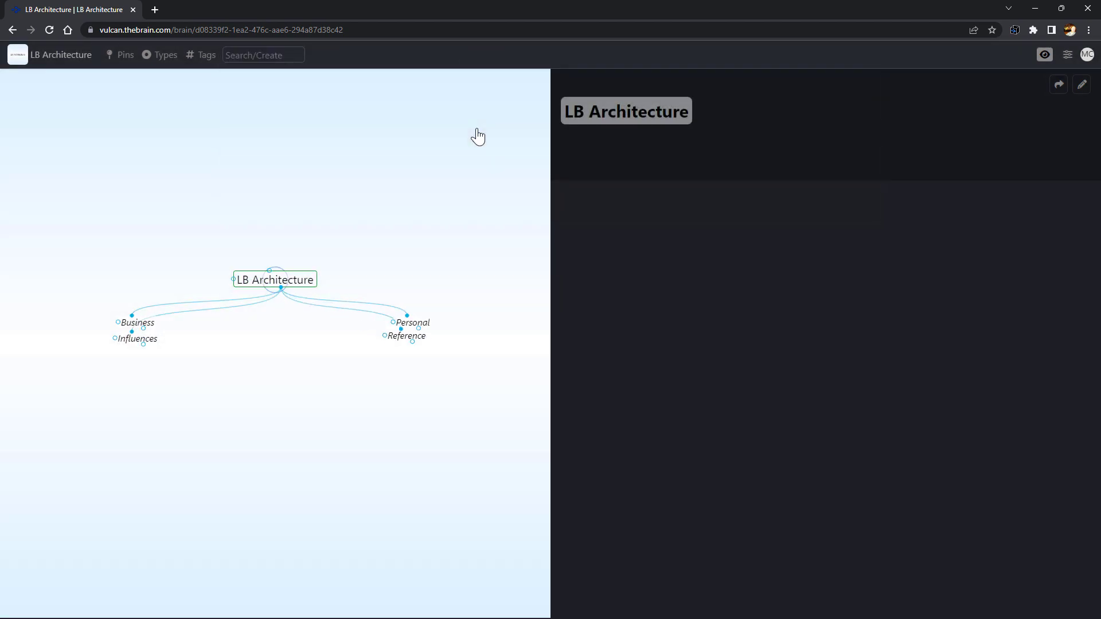
Under Business, create Clients, Contractors, Engineers, Projects, Portfolio, Team and Operations
{"action": "left_click", "coordinate": [137, 322]}
{"action": "left_click_drag", "start_coordinate": [281, 288], "coordinate": [271, 324]}
{"action": "type", "text": "Clients;Contractors;Engineer"}
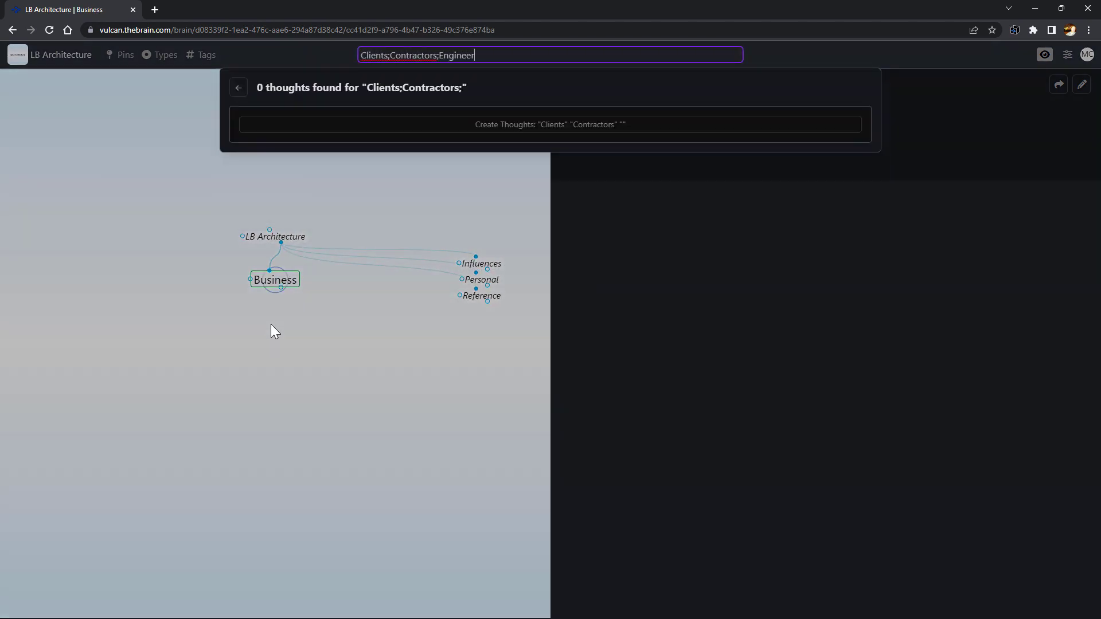
{"action": "type", "text": "s;Projects;Portfolio"}
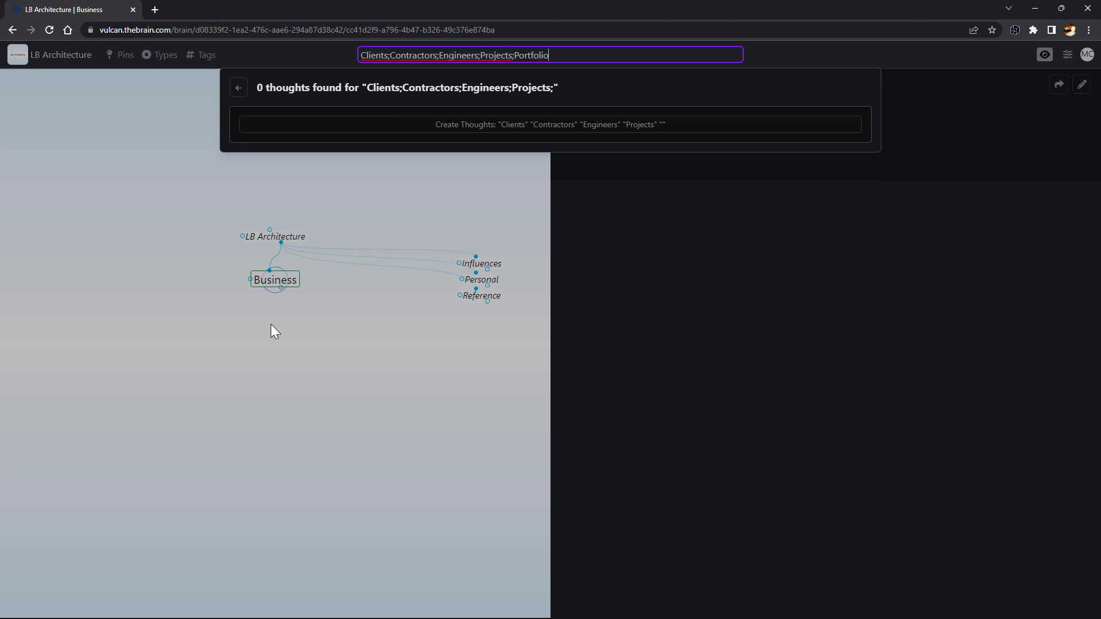
{"action": "type", "text": ";Team;Operations"}
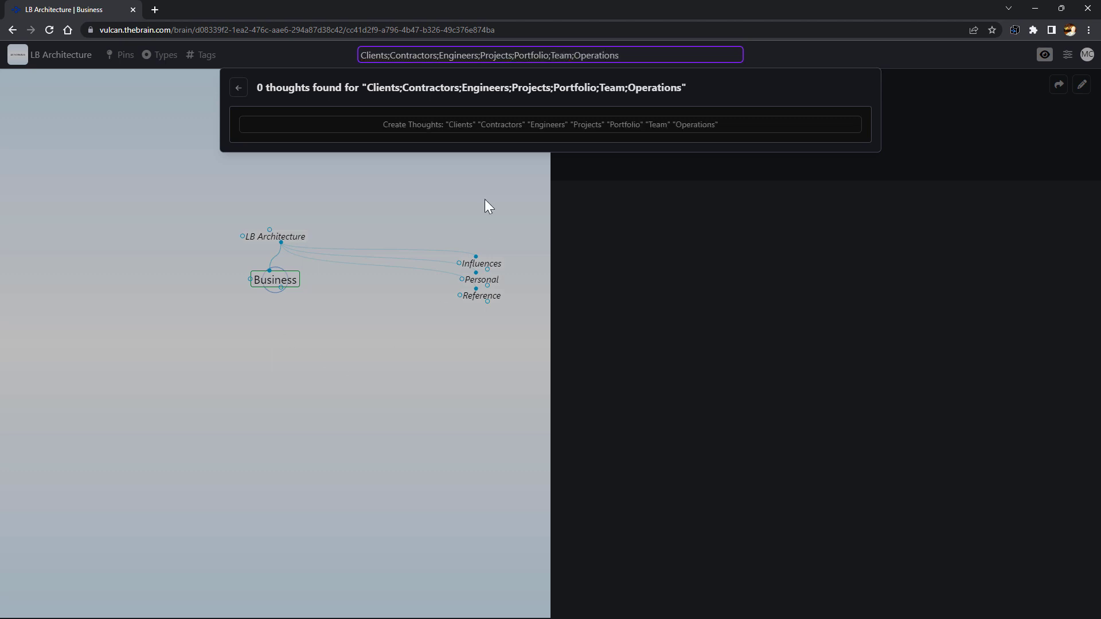
{"action": "left_click", "coordinate": [508, 127]}
Add Villa House, Boston Project, Sylvan House and Rosenburg Condo as children of Projects
{"action": "left_click", "coordinate": [422, 344]}
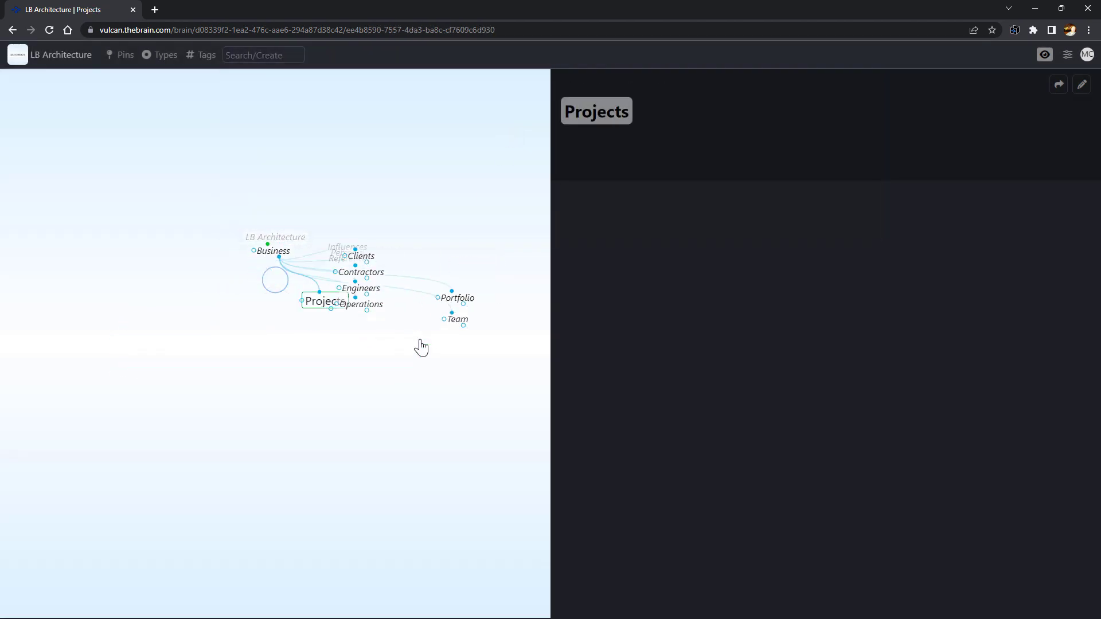
{"action": "left_click_drag", "start_coordinate": [281, 288], "coordinate": [298, 336]}
{"action": "type", "text": "Villa Ho"}
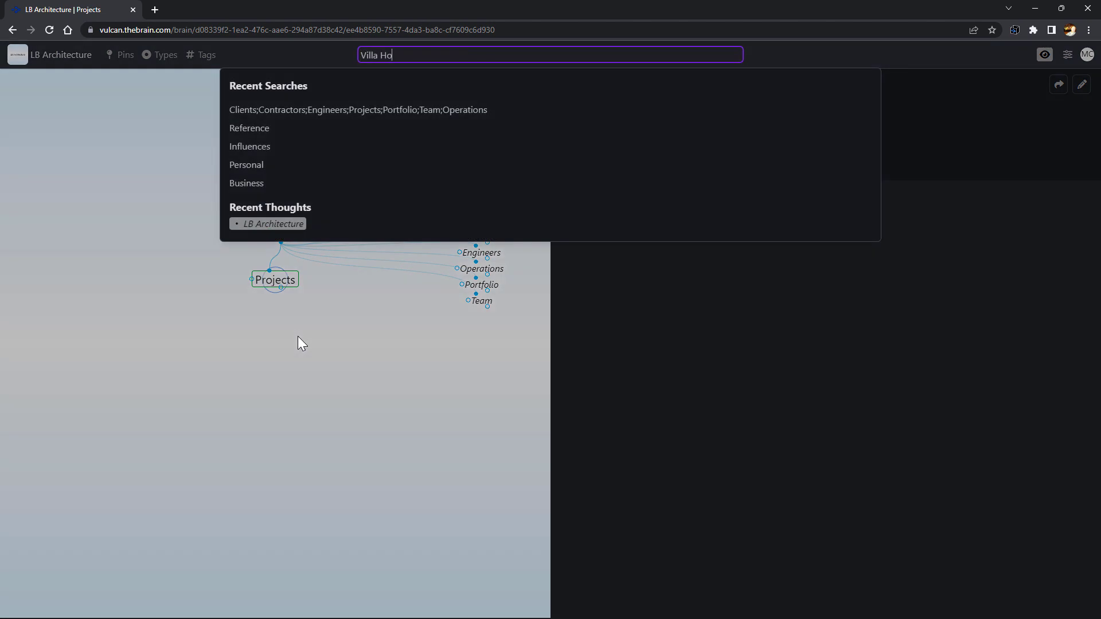
{"action": "type", "text": "use;Boston Project;"}
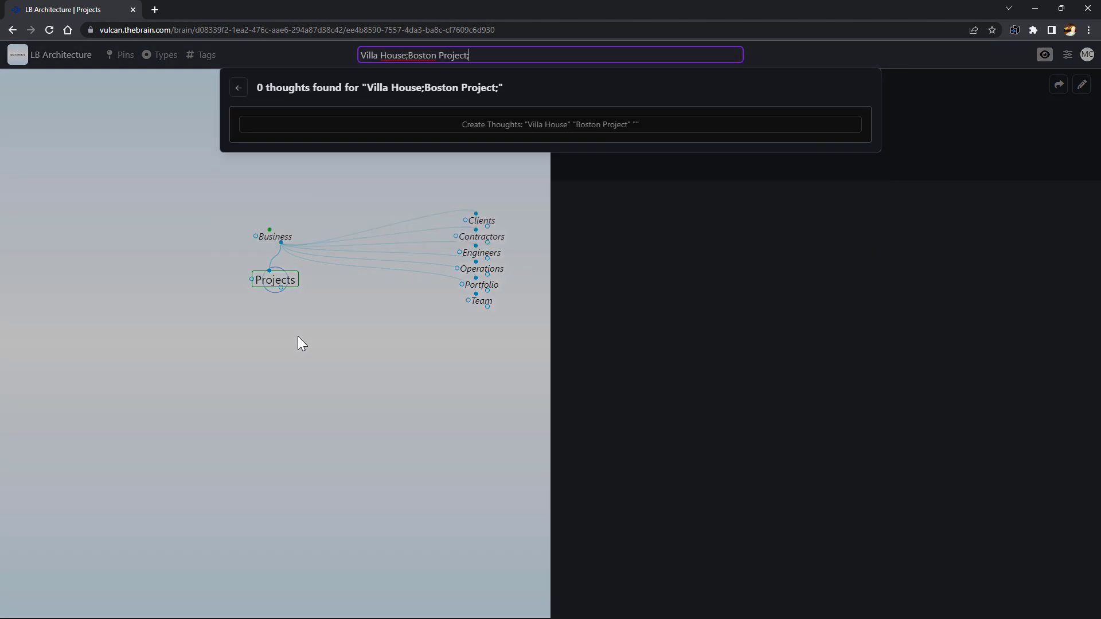
{"action": "type", "text": "Sylvan House;Rosenburg Condo"}
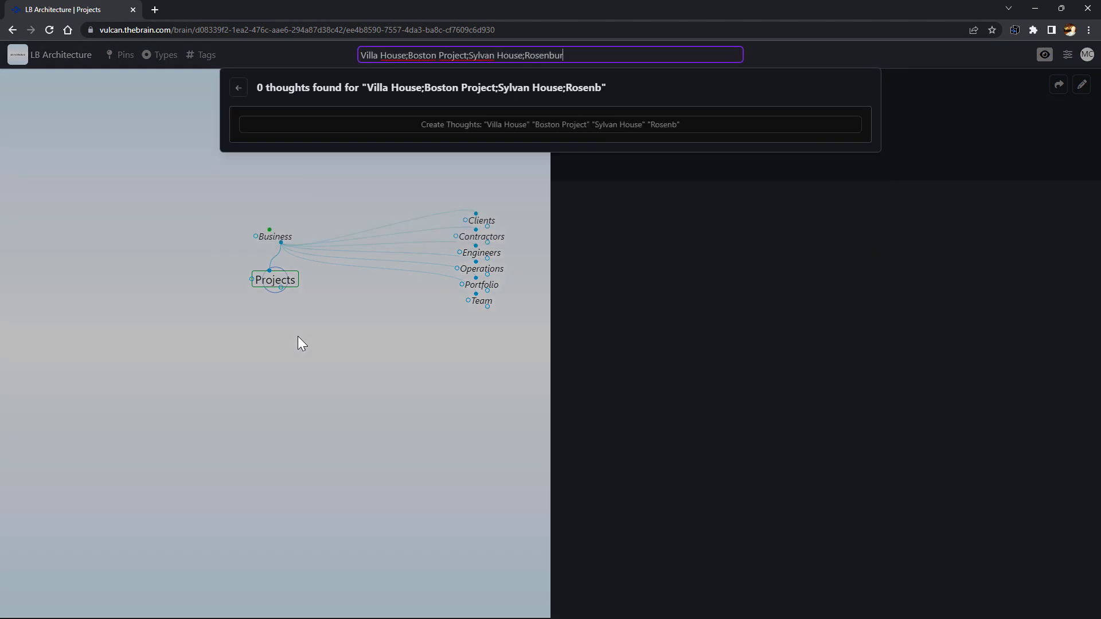
{"action": "left_click", "coordinate": [514, 136]}
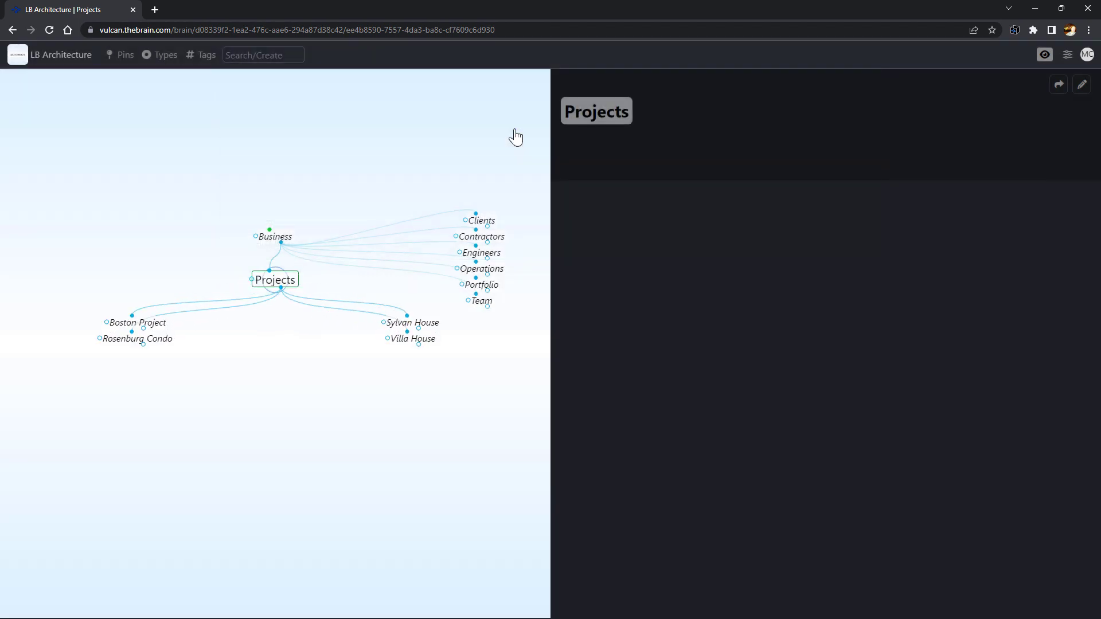
In Villa House's note, write an 'Overview' heading followed by the overview sentence
{"action": "left_click", "coordinate": [430, 344]}
{"action": "left_click", "coordinate": [582, 246]}
{"action": "type", "text": "Ov"}
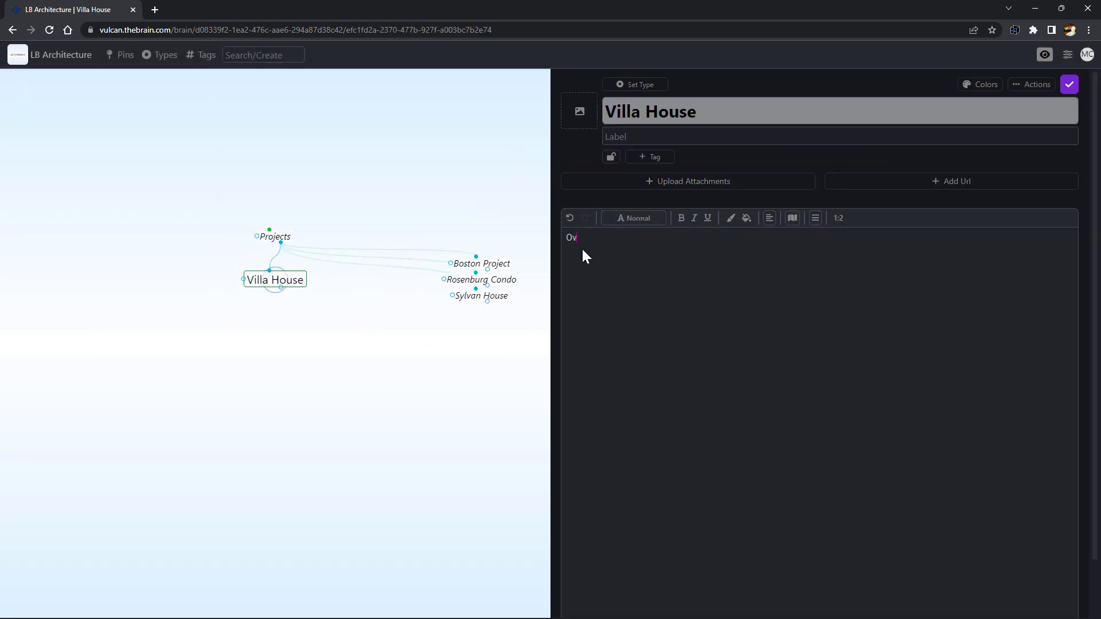
{"action": "type", "text": "erview"}
{"action": "left_click", "coordinate": [634, 218]}
{"action": "left_click", "coordinate": [624, 278]}
{"action": "key", "text": "Return"}
{"action": "type", "text": "In short,"}
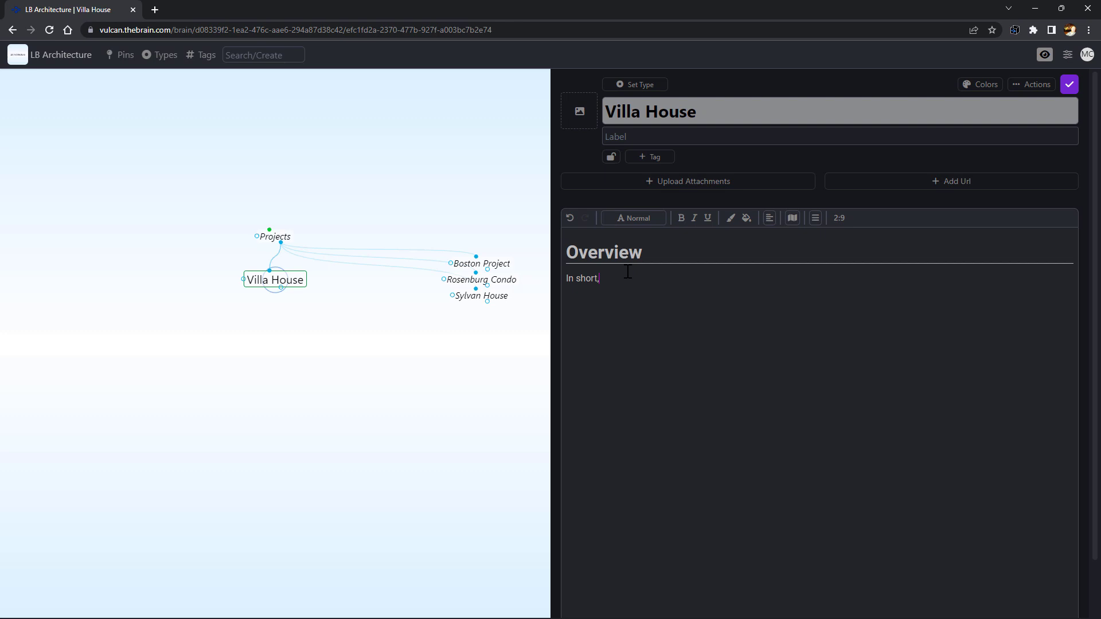
{"action": "type", "text": " the home owner requests a house whose blueprints will be modeled after a vintage Sears Cata"}
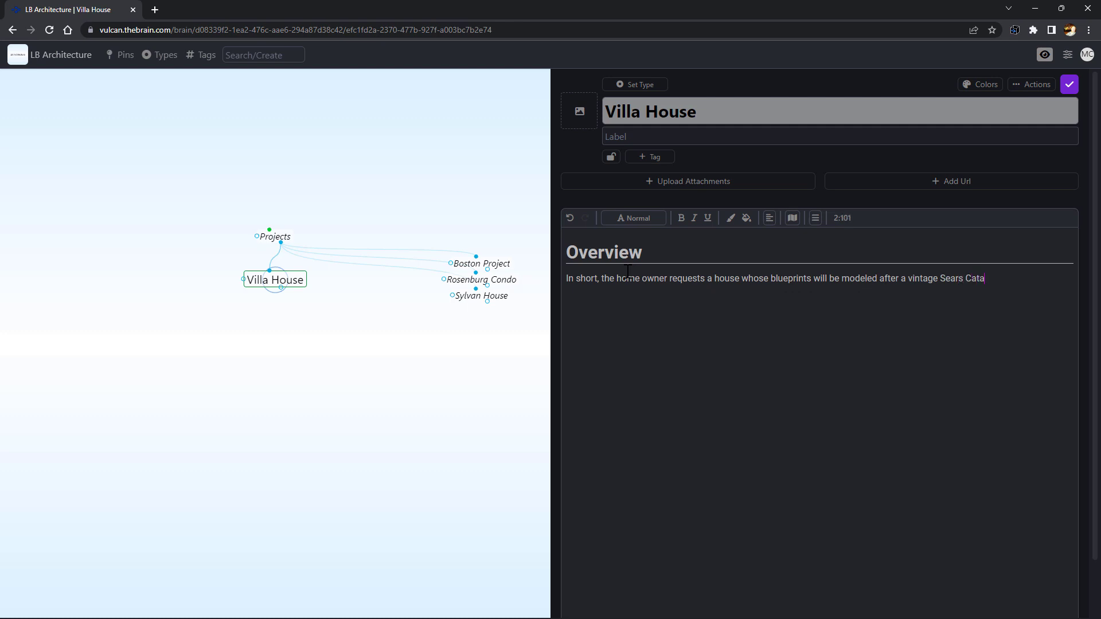
{"action": "type", "text": "me."}
Make the phrase 'modeled after a vintage Sears Catalog Home.' bold, underlined and light blue
{"action": "key", "text": "ctrl+Left"}
{"action": "key", "text": "ctrl+Left"}
{"action": "key", "text": "ctrl+Left"}
{"action": "key", "text": "ctrl+Left"}
{"action": "key", "text": "ctrl+Left"}
{"action": "key", "text": "ctrl+Left"}
{"action": "key", "text": "ctrl+Left"}
{"action": "key", "text": "ctrl+shift+Right"}
{"action": "key", "text": "ctrl+shift+Right"}
{"action": "key", "text": "ctrl+shift+Right"}
{"action": "key", "text": "ctrl+shift+Right"}
{"action": "key", "text": "ctrl+shift+Right"}
{"action": "key", "text": "ctrl+shift+Right"}
{"action": "key", "text": "ctrl+shift+Right"}
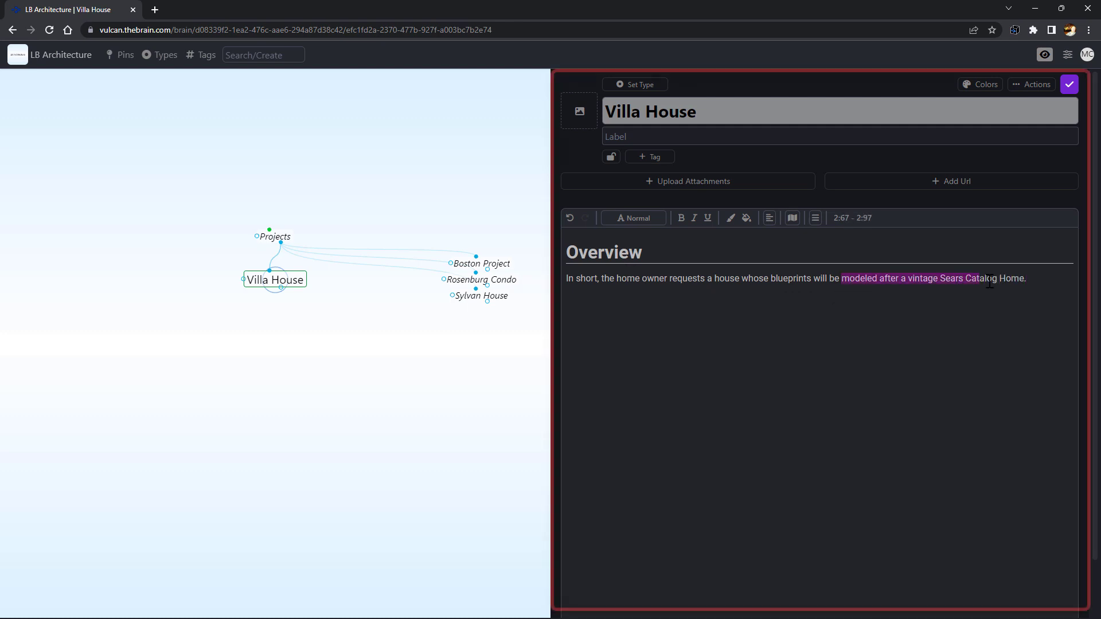
{"action": "left_click", "coordinate": [681, 218]}
{"action": "left_click", "coordinate": [707, 217]}
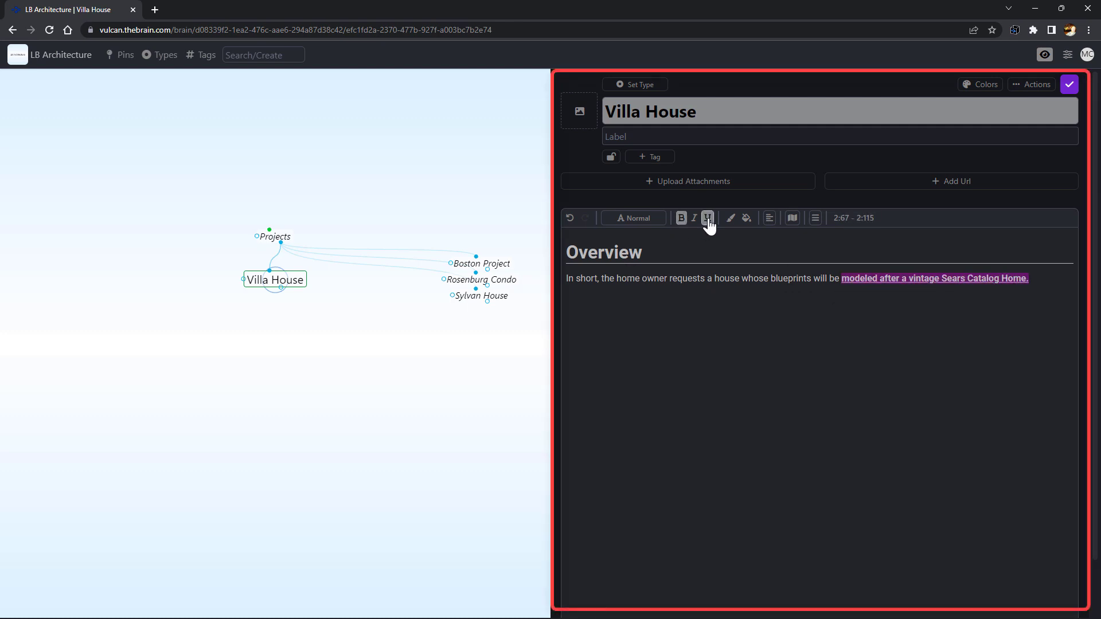
{"action": "left_click", "coordinate": [731, 218]}
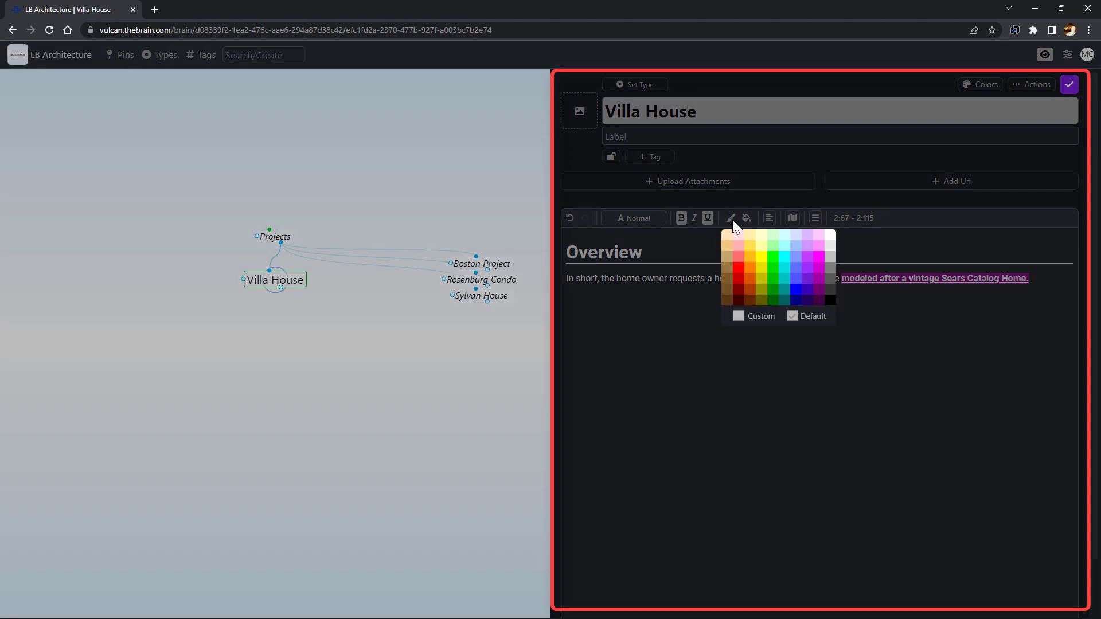
{"action": "left_click", "coordinate": [796, 259]}
{"action": "left_click", "coordinate": [769, 302]}
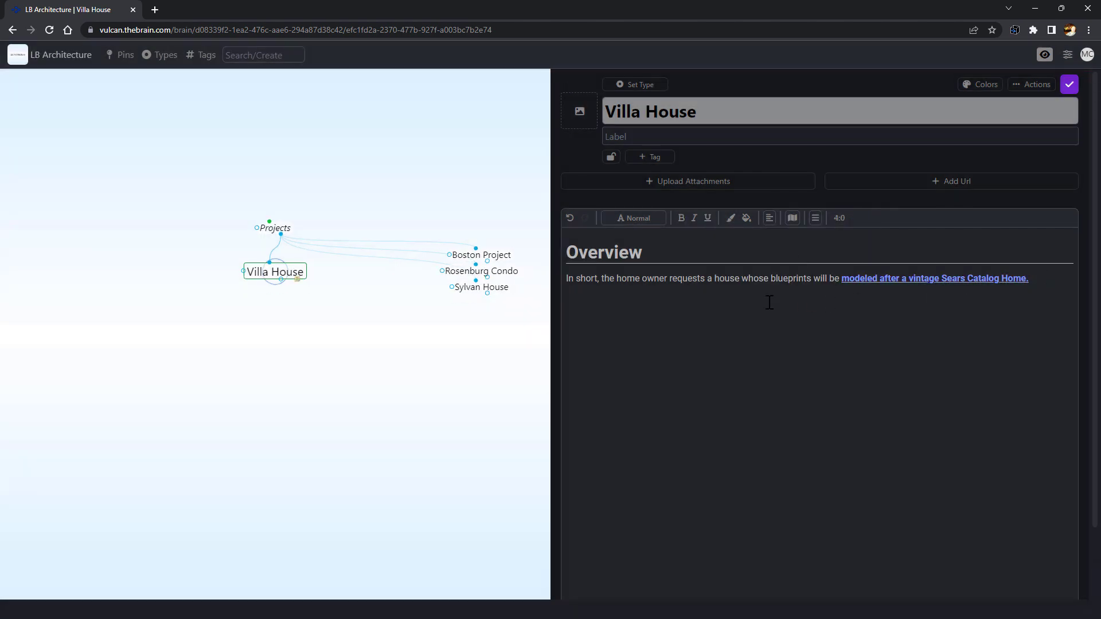
Paste the Sears catalogue image and fill the table with red, Kitchen, Garden Shed, Kitchen Island, Wet Bar
{"action": "right_click", "coordinate": [573, 302]}
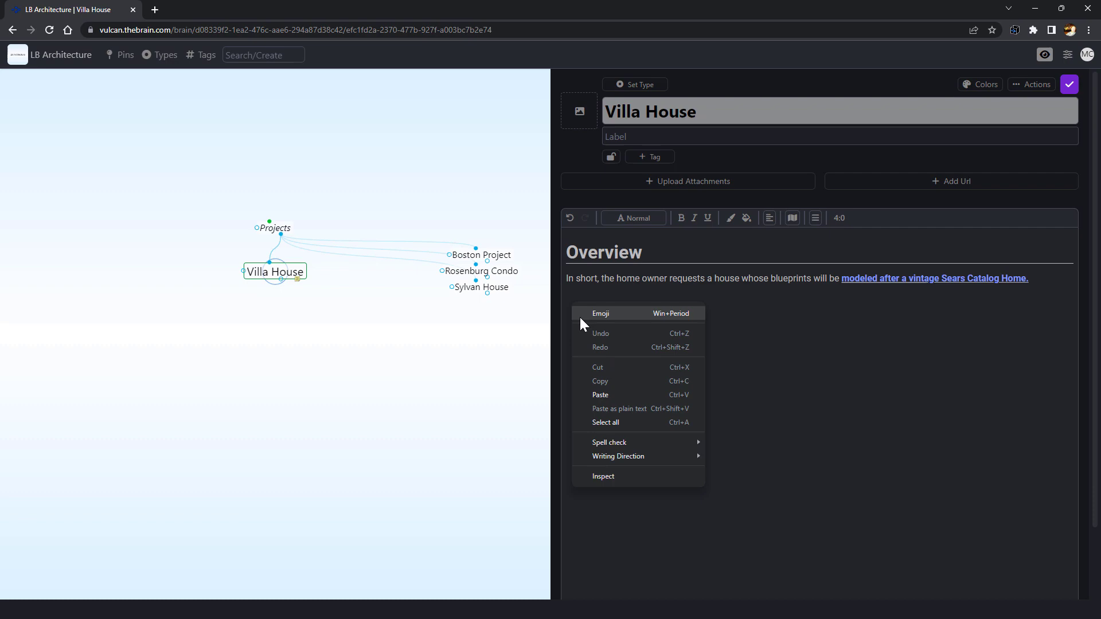
{"action": "left_click", "coordinate": [599, 394]}
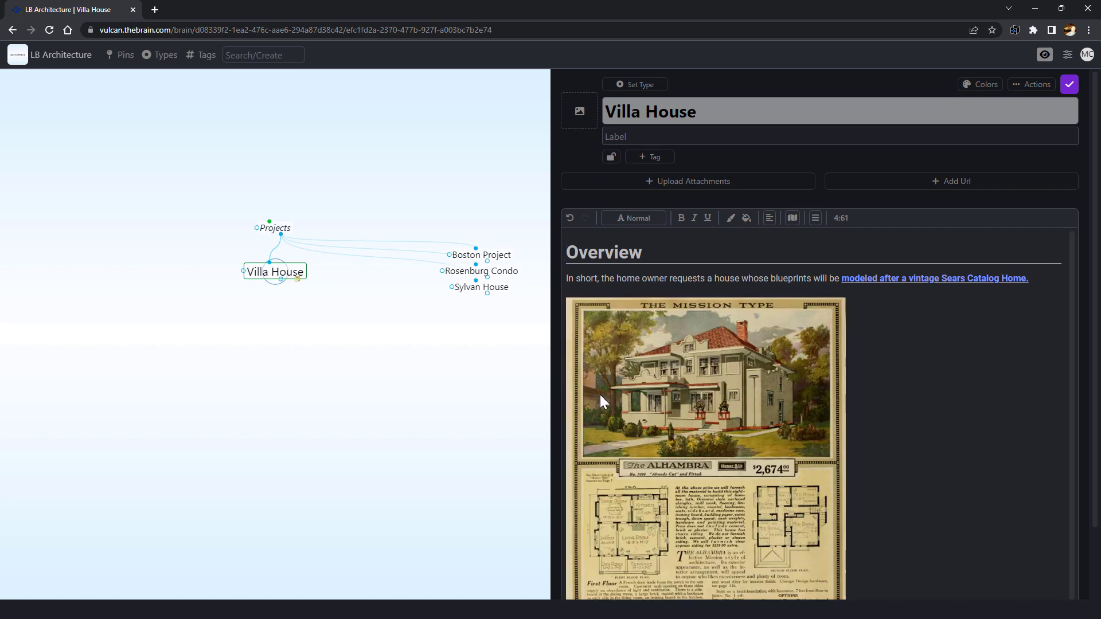
{"action": "scroll", "coordinate": [599, 395], "scroll_direction": "down", "scroll_amount": 7}
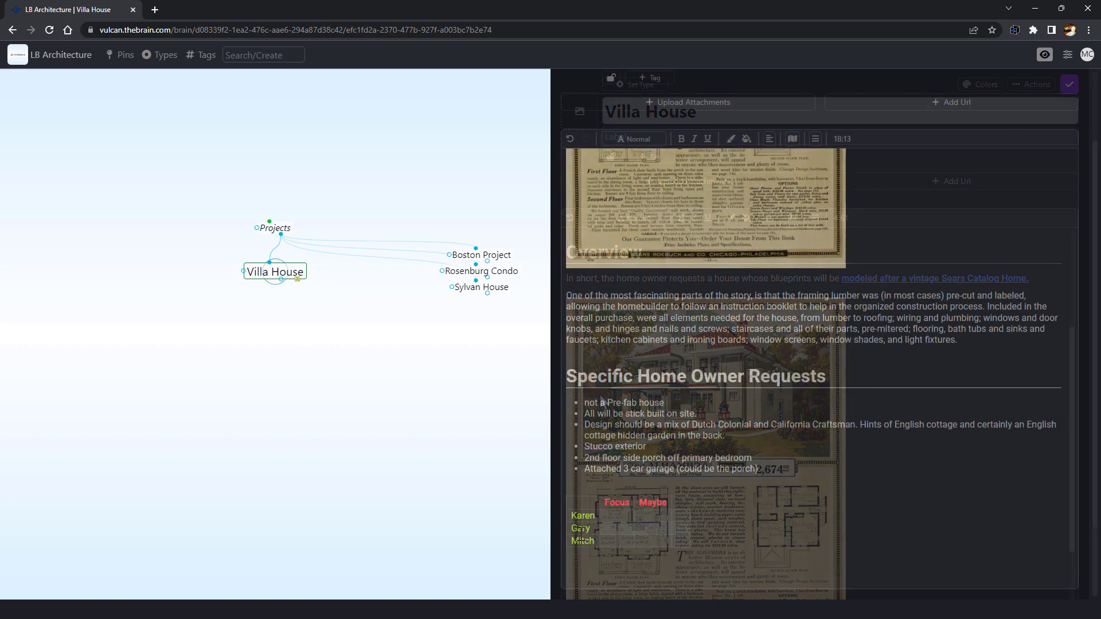
{"action": "type", "text": "red"}
{"action": "key", "text": "Tab"}
{"action": "key", "text": "Tab"}
{"action": "type", "text": "Kitchen"}
{"action": "key", "text": "Tab"}
{"action": "type", "text": "Garden Shed"}
{"action": "key", "text": "Tab"}
{"action": "type", "text": "Kit"}
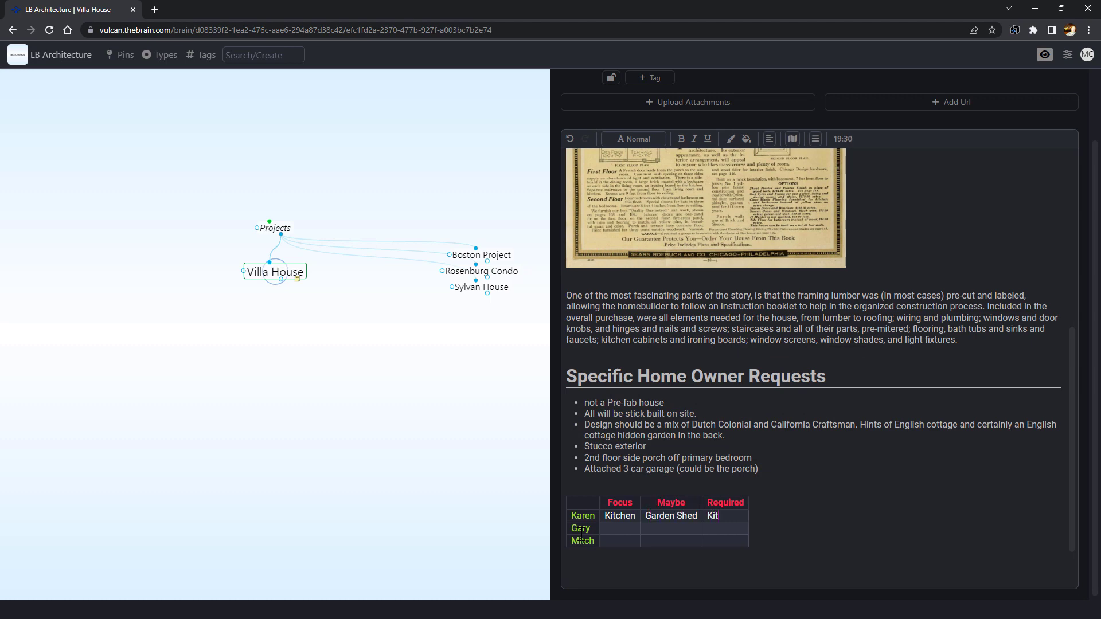
{"action": "type", "text": "chen IslandWe"}
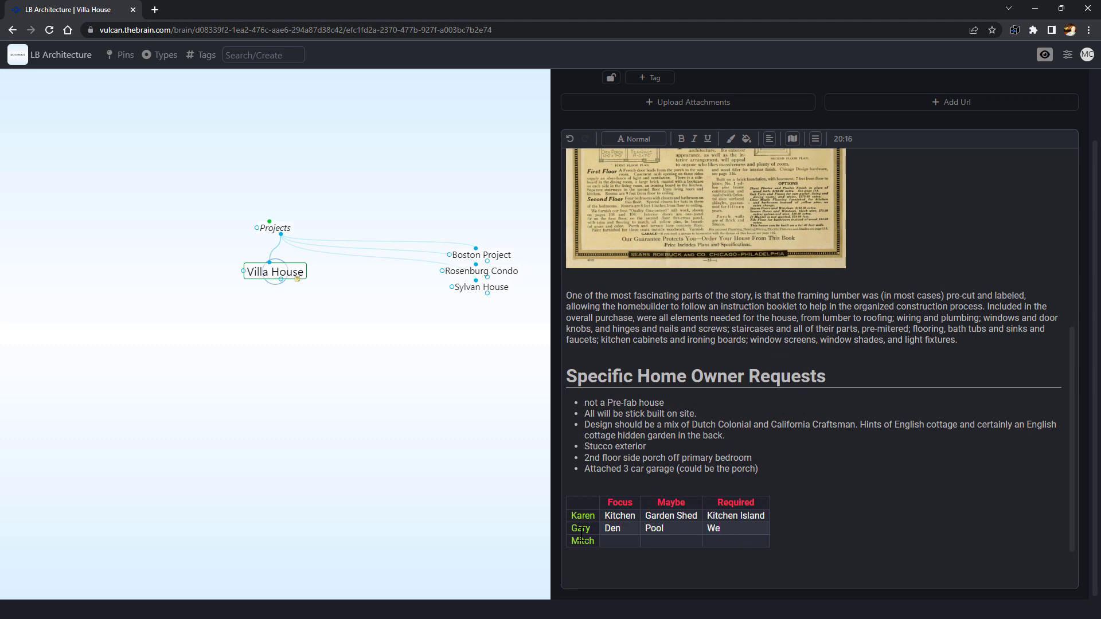
{"action": "type", "text": "t Bar"}
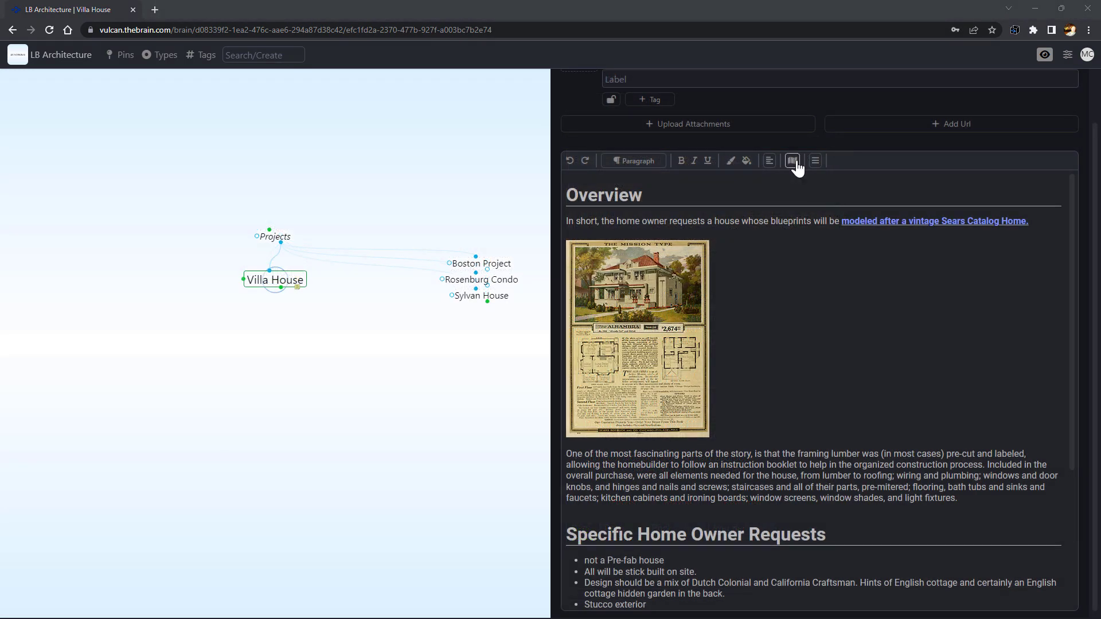
Switch the Villa House note to markdown side-by-side view
{"action": "left_click", "coordinate": [792, 161]}
{"action": "left_click", "coordinate": [803, 195]}
{"action": "scroll", "coordinate": [1060, 229], "scroll_direction": "down", "scroll_amount": 5}
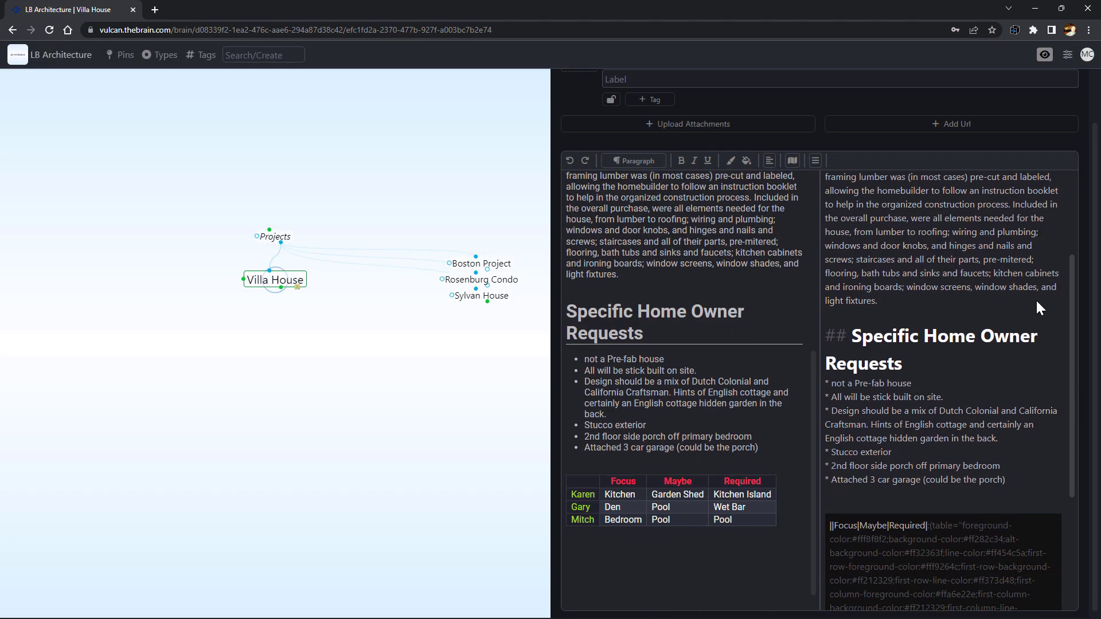
{"action": "scroll", "coordinate": [1035, 307], "scroll_direction": "down", "scroll_amount": 2}
{"action": "scroll", "coordinate": [1025, 345], "scroll_direction": "up", "scroll_amount": 4}
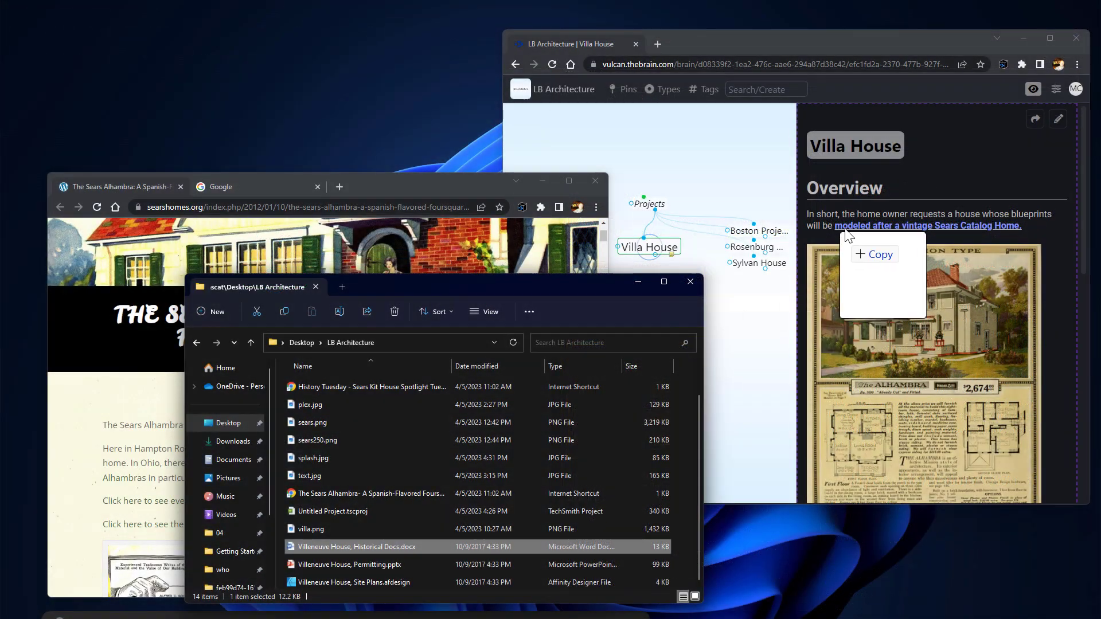
Attach 'Villeneuve House, Historical Docs.docx' and the searshomes web page link to Villa House
{"action": "left_click_drag", "start_coordinate": [848, 227], "coordinate": [937, 177]}
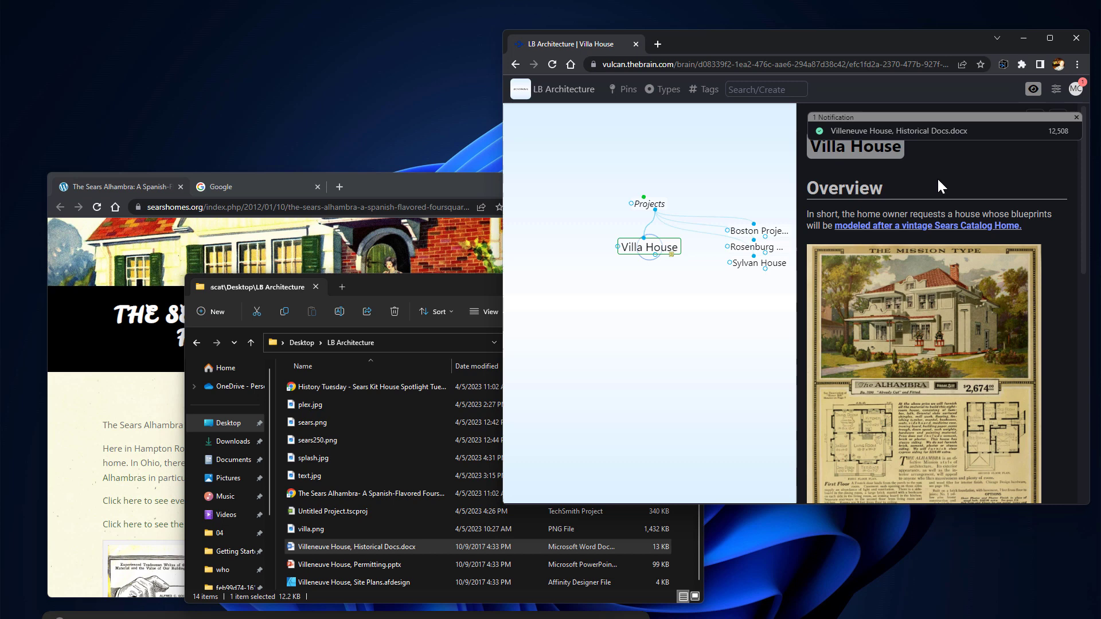
{"action": "left_click", "coordinate": [442, 183]}
{"action": "left_click_drag", "start_coordinate": [137, 207], "coordinate": [951, 210]}
{"action": "left_click", "coordinate": [676, 559]}
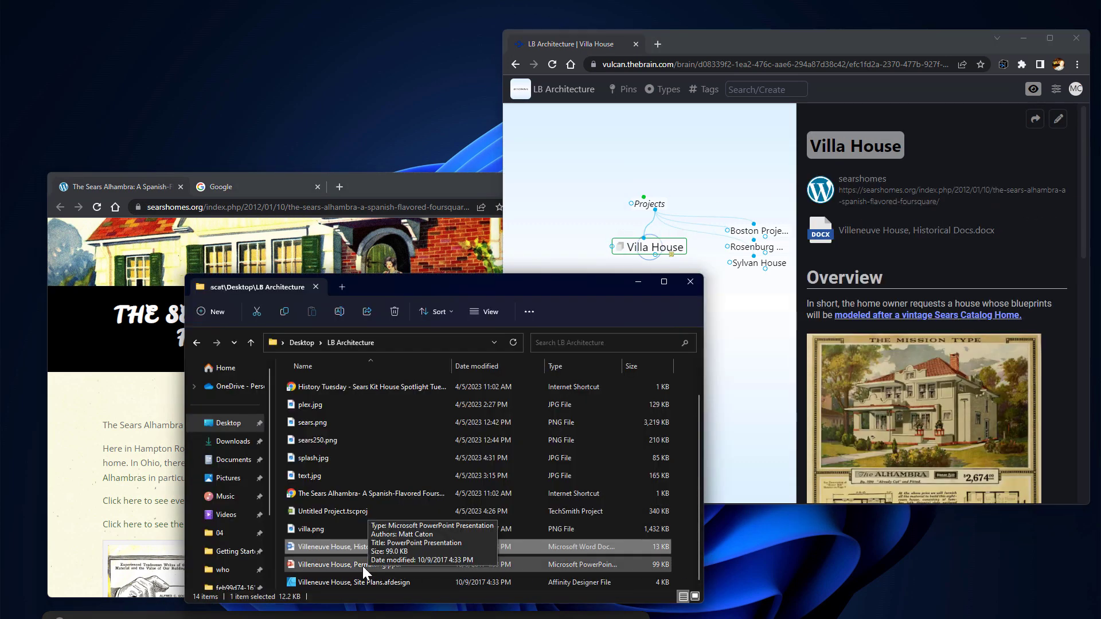
Link Permitting.pptx and the Sears Modern Homes Wikipedia page to Villa House as child thoughts
{"action": "left_click_drag", "start_coordinate": [362, 566], "coordinate": [744, 373]}
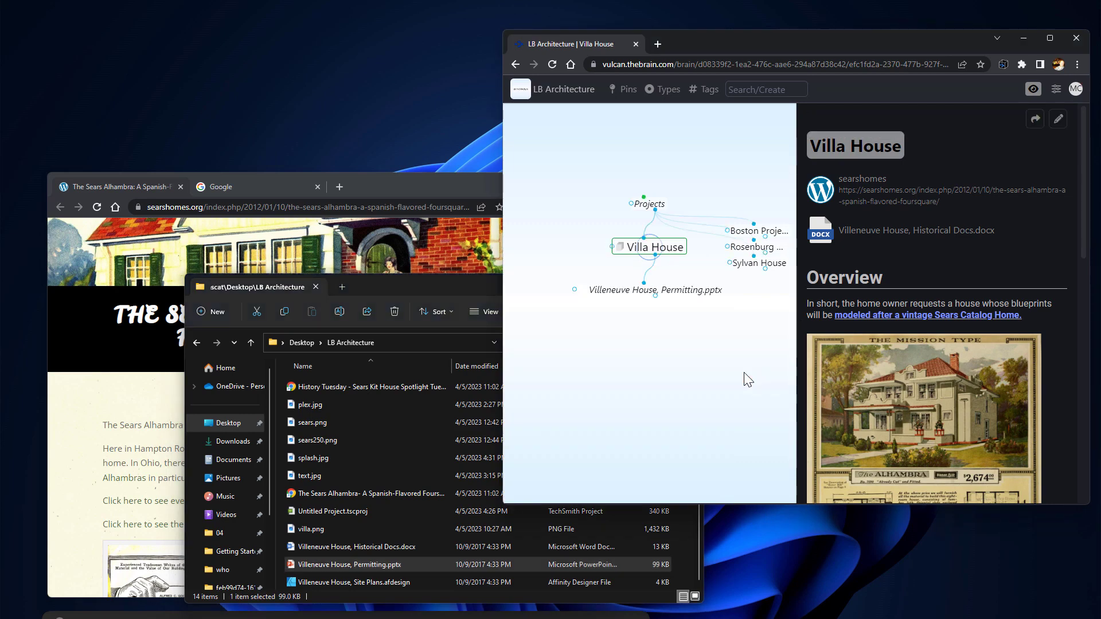
{"action": "left_click", "coordinate": [276, 189]}
{"action": "type", "text": "Sears Modern"}
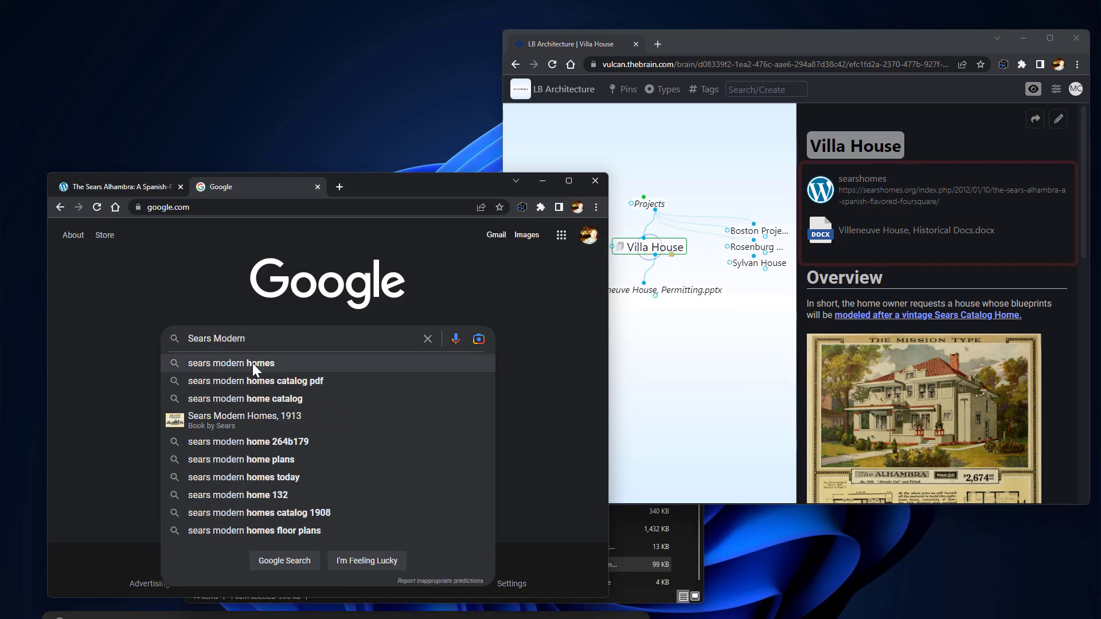
{"action": "left_click", "coordinate": [253, 363]}
{"action": "scroll", "coordinate": [252, 361], "scroll_direction": "down", "scroll_amount": 4}
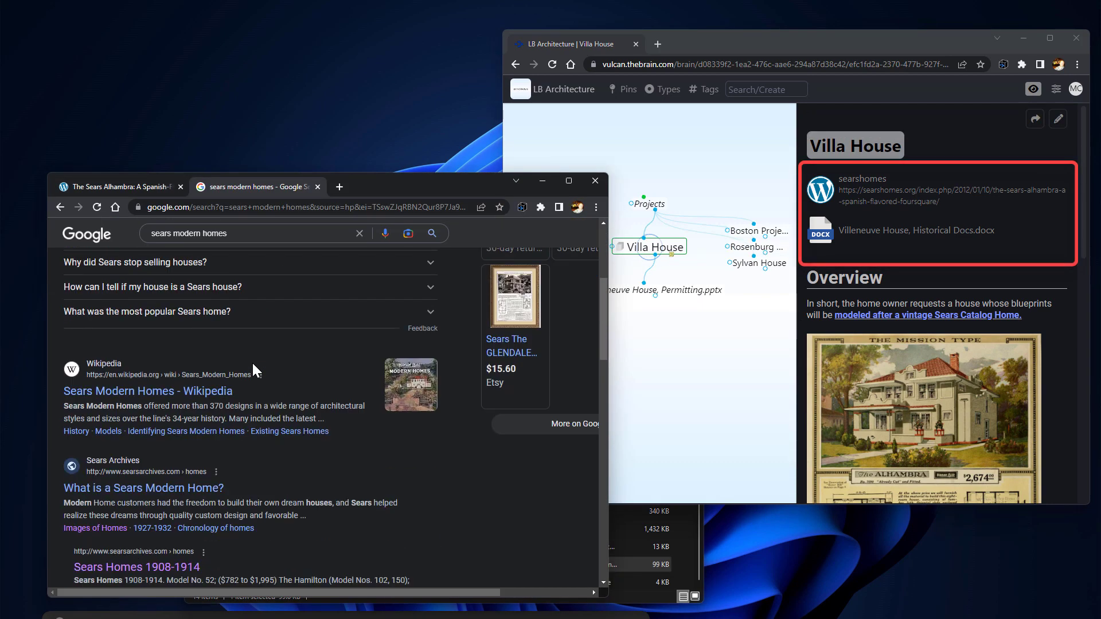
{"action": "left_click", "coordinate": [160, 404]}
{"action": "left_click_drag", "start_coordinate": [138, 207], "coordinate": [762, 395]}
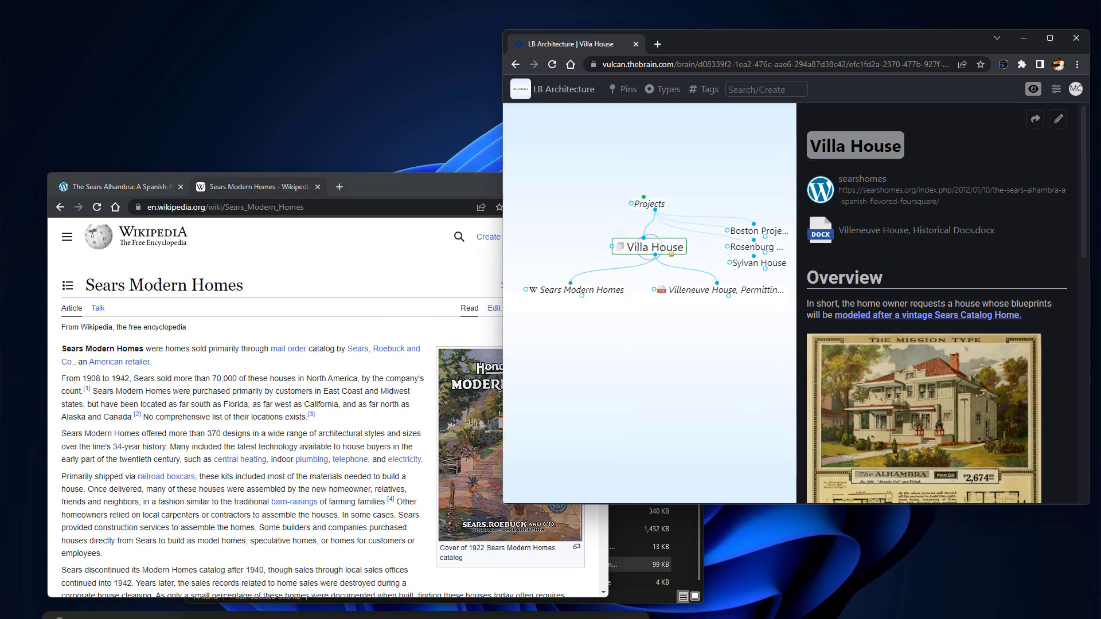
{"action": "left_click", "coordinate": [1049, 38]}
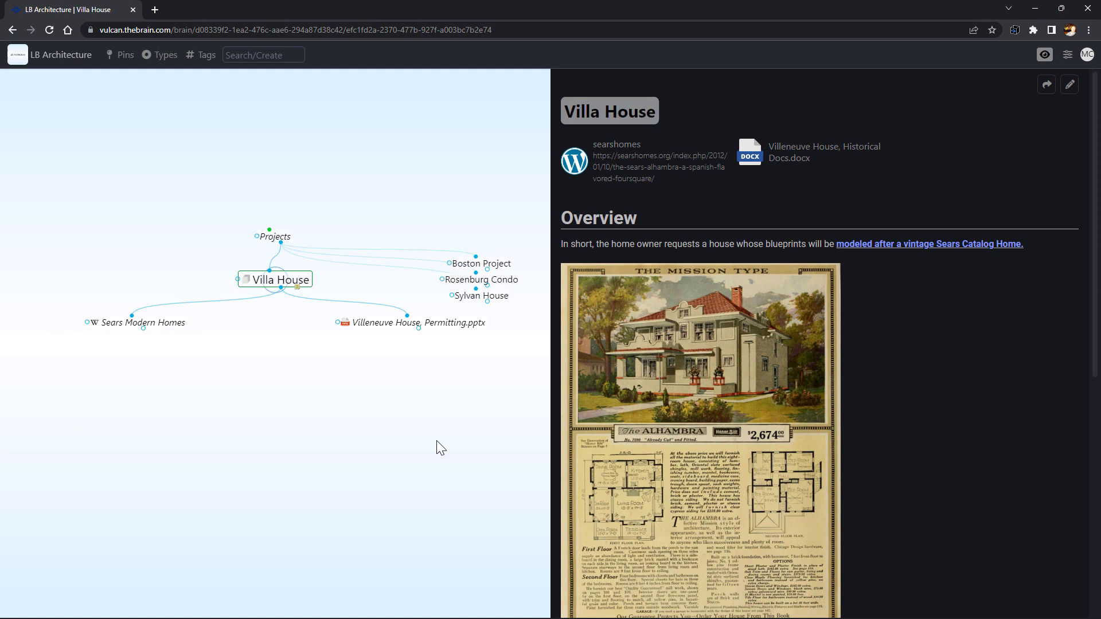
Link Sears Modern Homes to Sylvan House as a second parent
{"action": "left_click", "coordinate": [164, 331]}
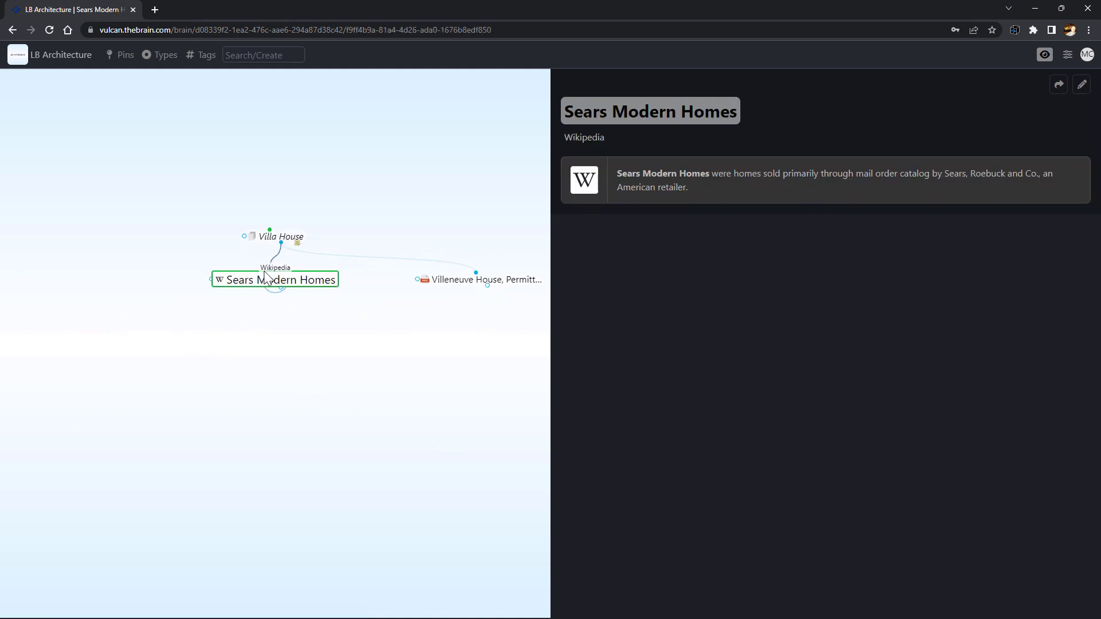
{"action": "left_click_drag", "start_coordinate": [270, 270], "coordinate": [217, 244]}
{"action": "type", "text": "s"}
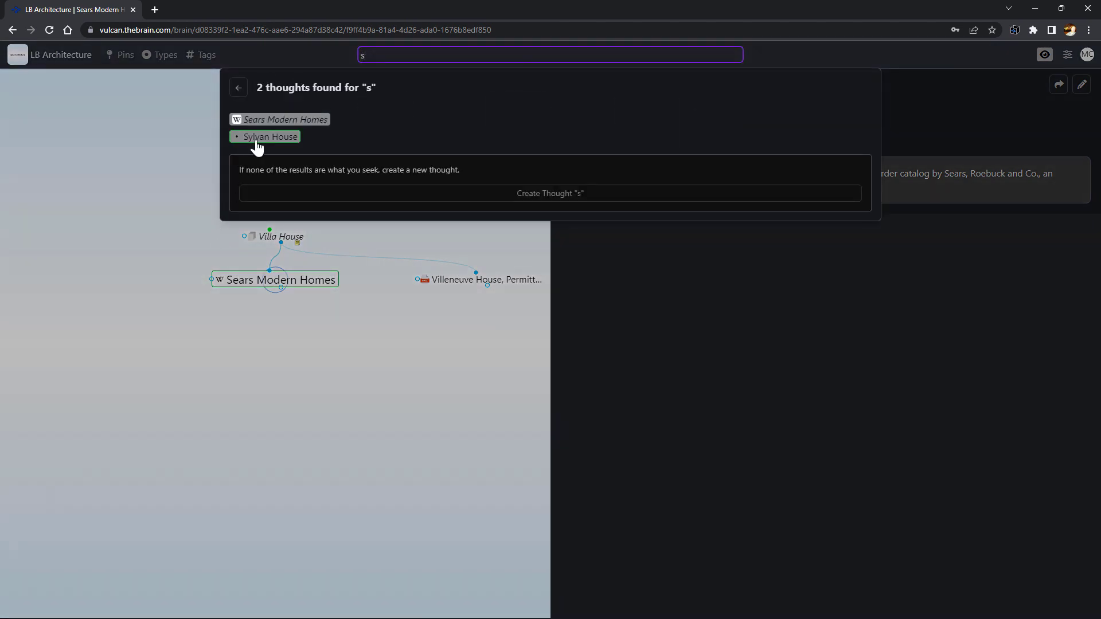
{"action": "left_click", "coordinate": [257, 137]}
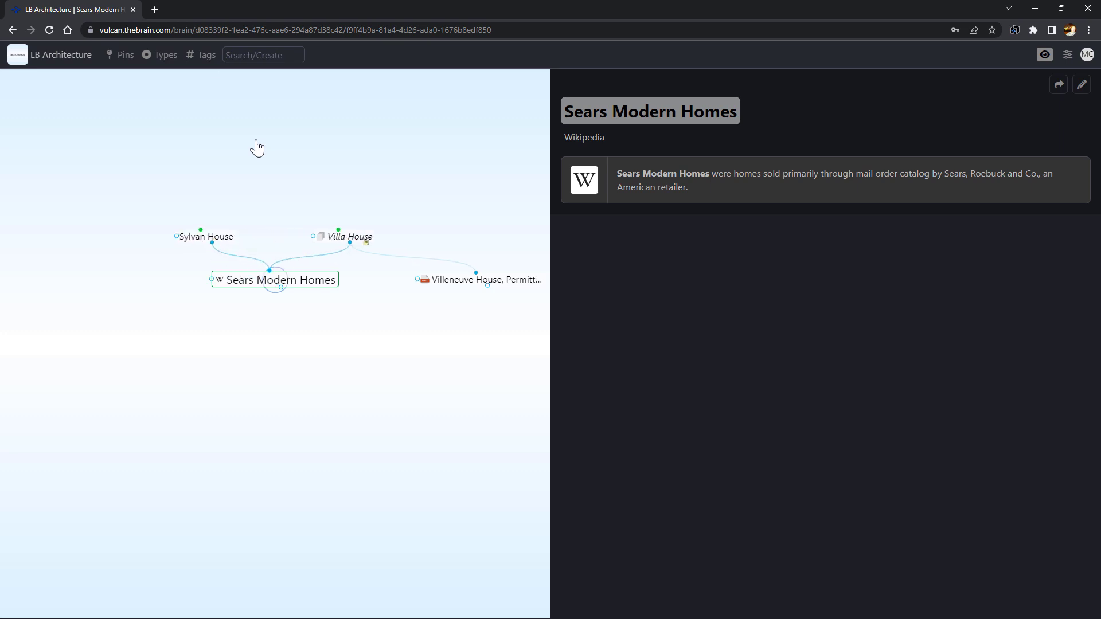
Create a new thought with the contact person's full name, linked to Villa House
{"action": "left_click", "coordinate": [337, 238]}
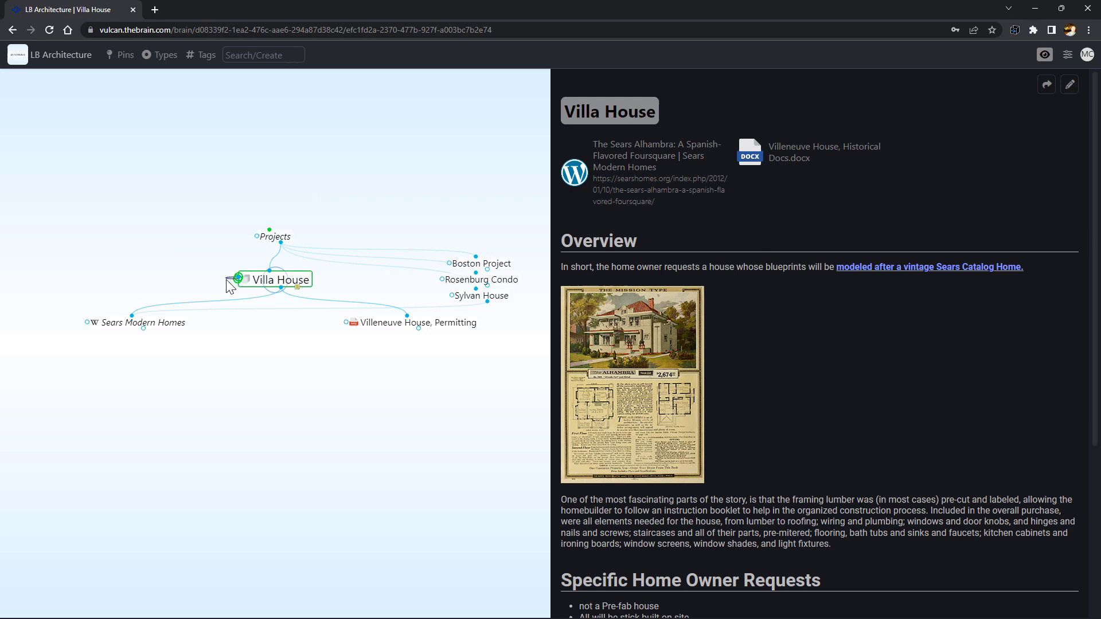
{"action": "key", "text": "ctrl+f"}
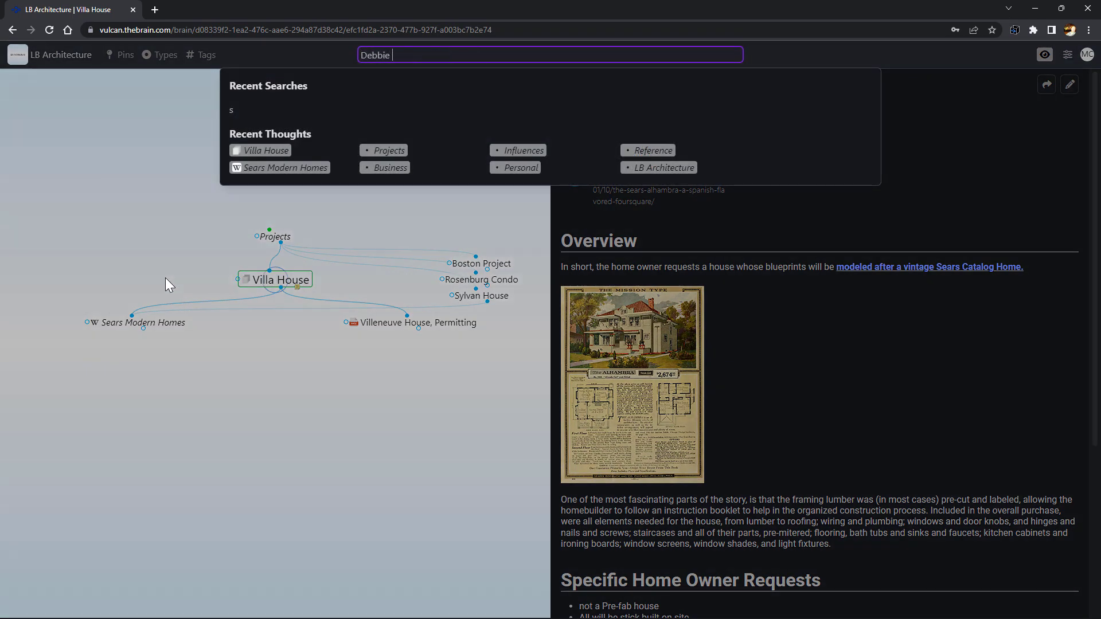
{"action": "left_click", "coordinate": [452, 136]}
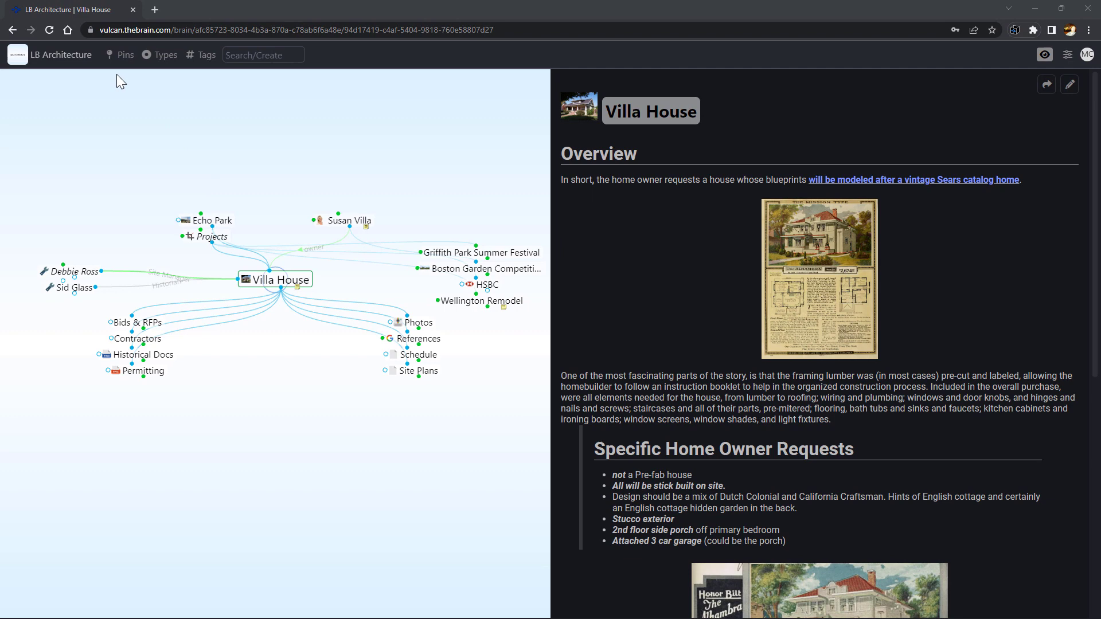
Pin Villa House, then jump between the pinned Frank Lloyd Wright and Villa House thoughts
{"action": "left_click", "coordinate": [122, 55]}
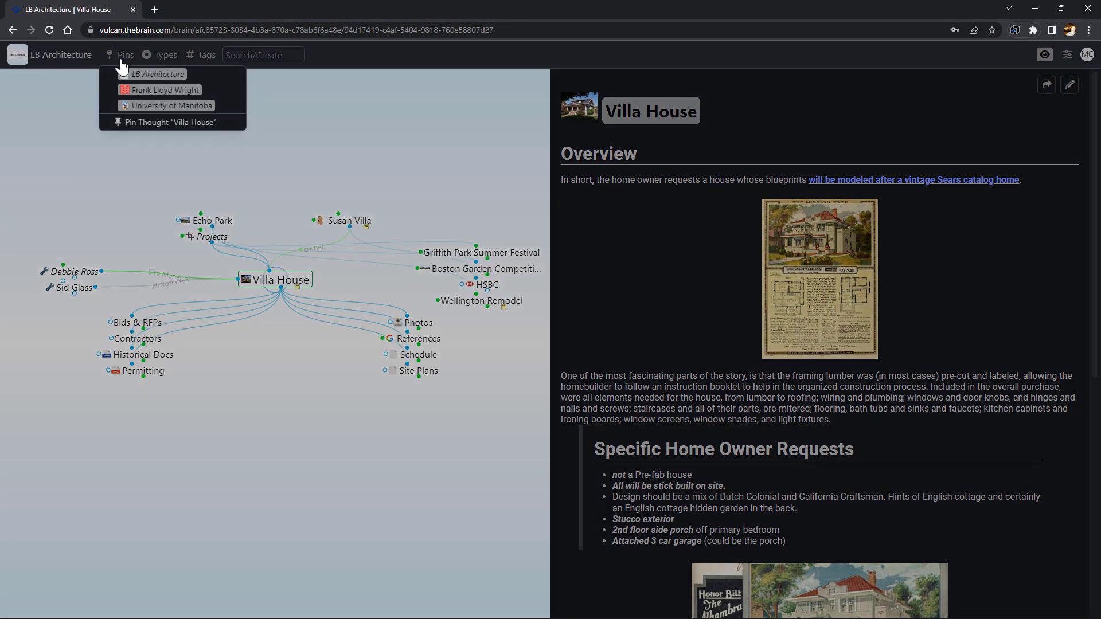
{"action": "left_click", "coordinate": [134, 123]}
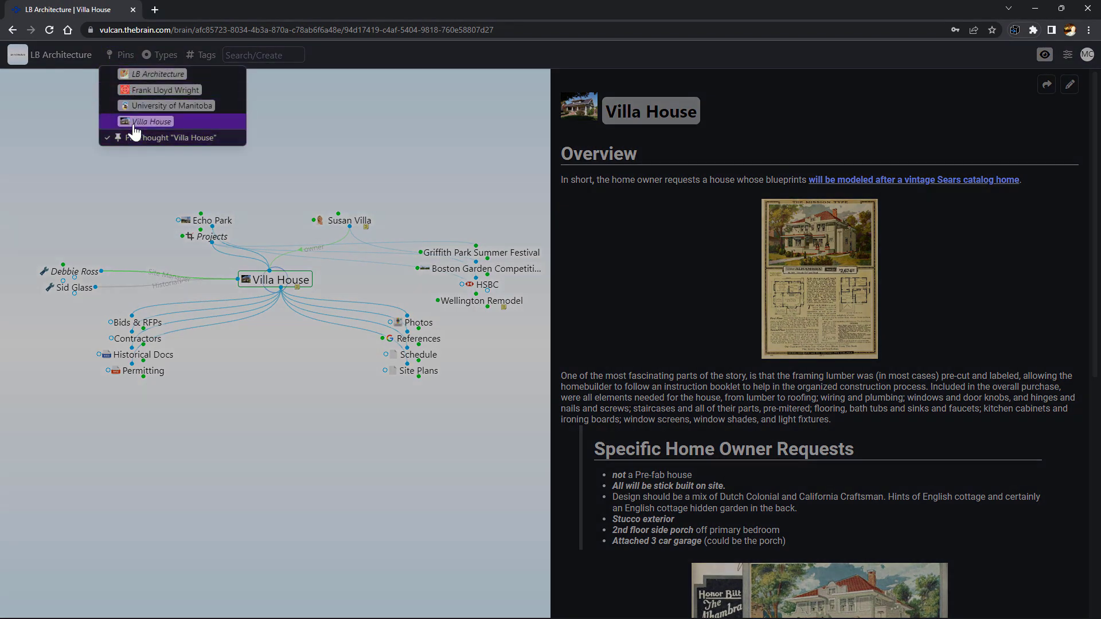
{"action": "left_click", "coordinate": [146, 92]}
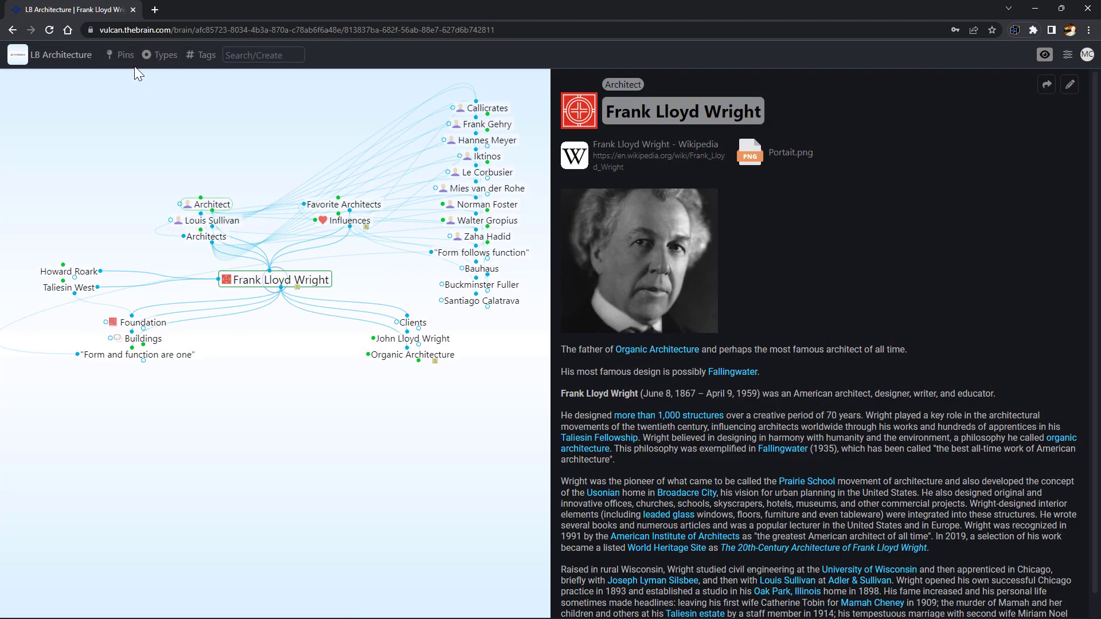
{"action": "left_click", "coordinate": [118, 55]}
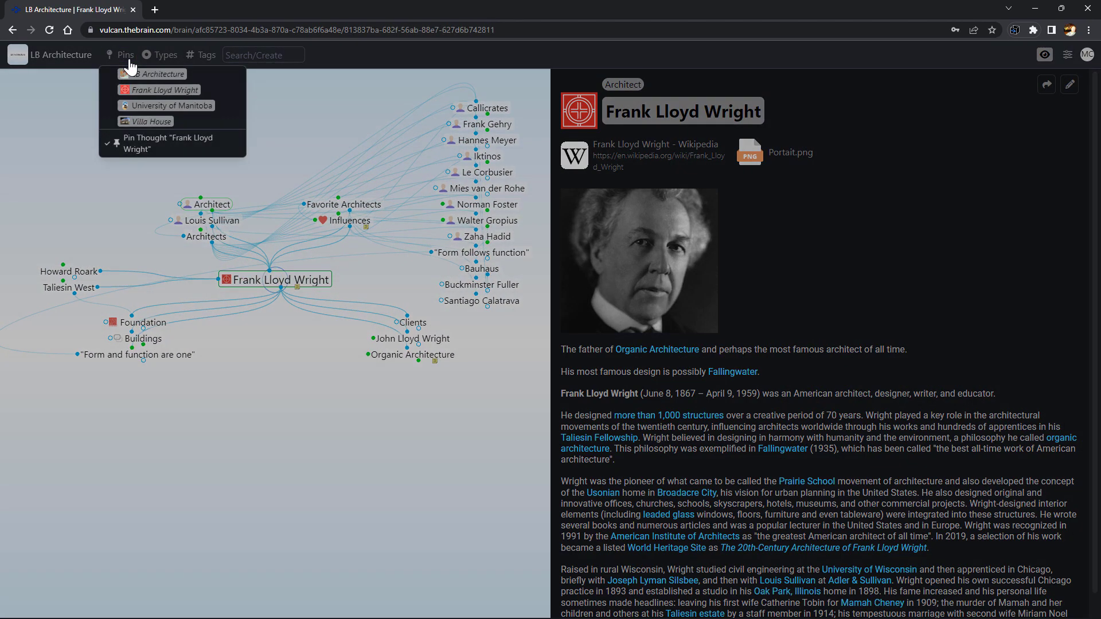
{"action": "left_click", "coordinate": [141, 122]}
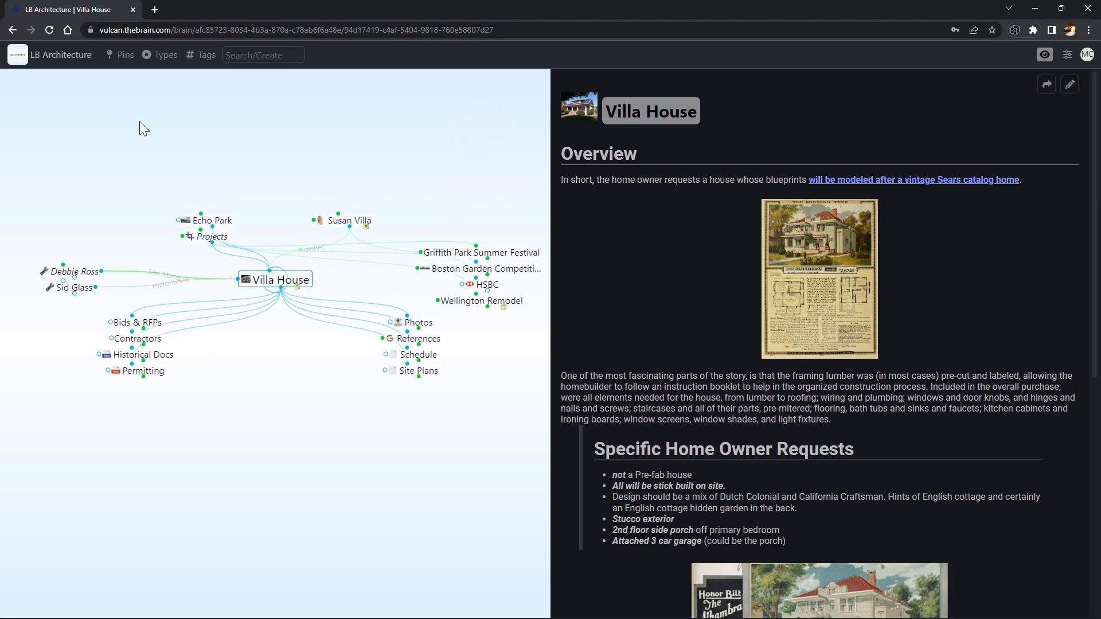
Search 'org' and open the Organic Architecture thought
{"action": "left_click", "coordinate": [238, 55]}
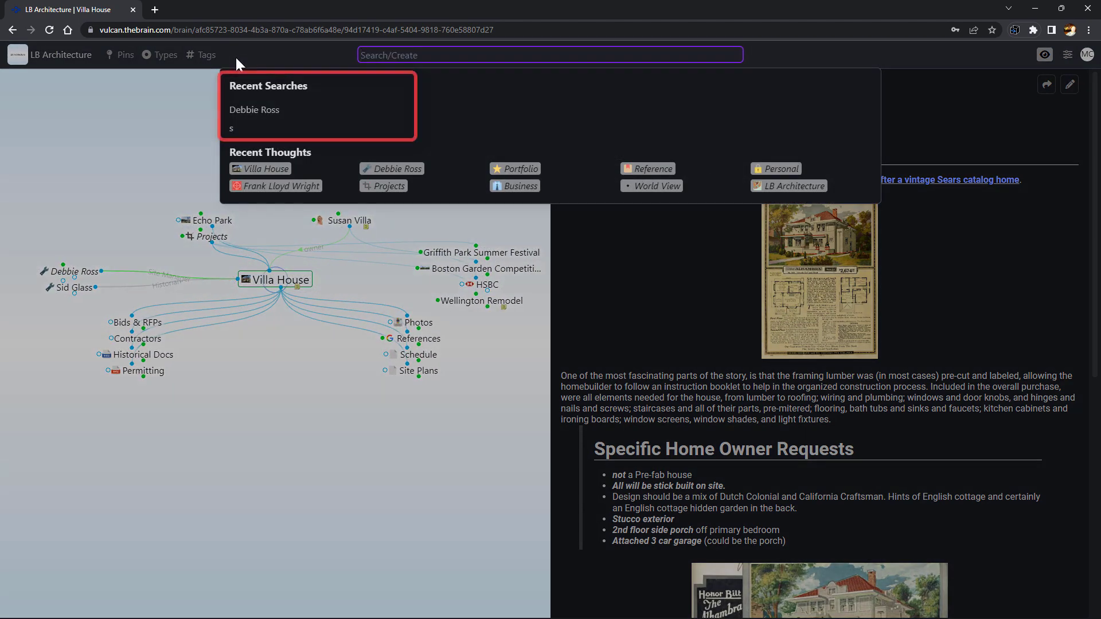
{"action": "type", "text": "org"}
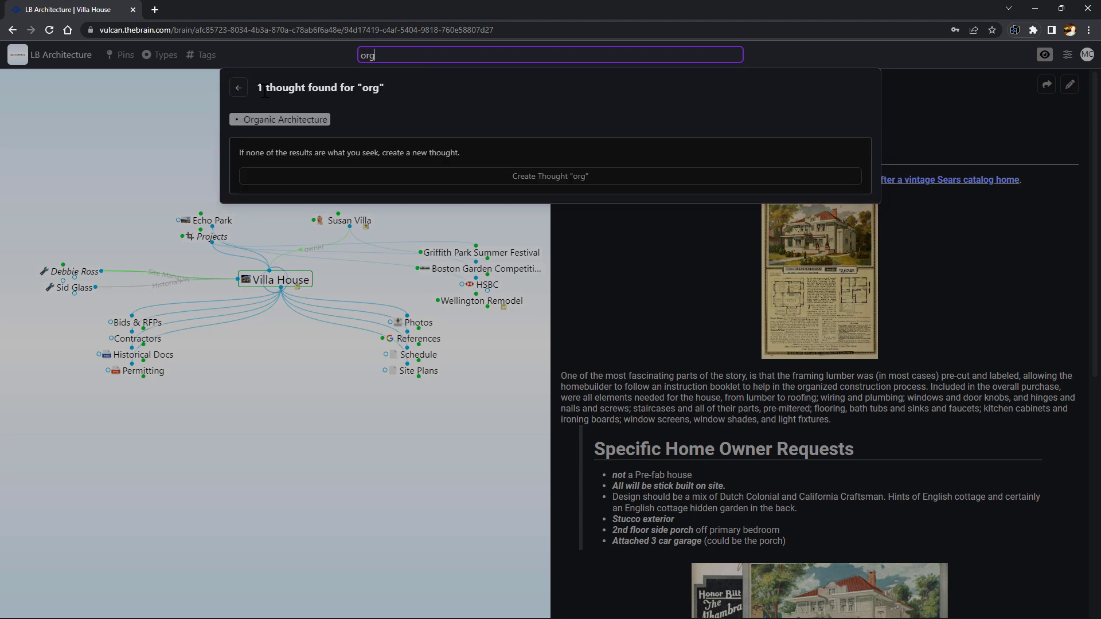
{"action": "left_click", "coordinate": [268, 118]}
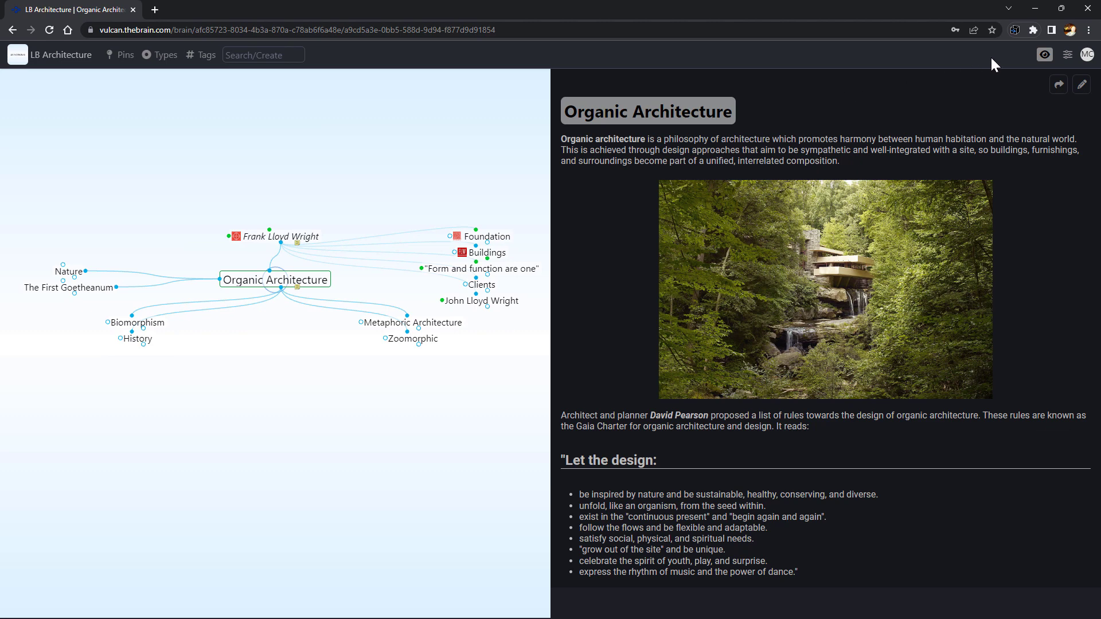
In outline view, climb through Frank Lloyd Wright and Influences to LB Architecture, then restore the map
{"action": "left_click", "coordinate": [1043, 55]}
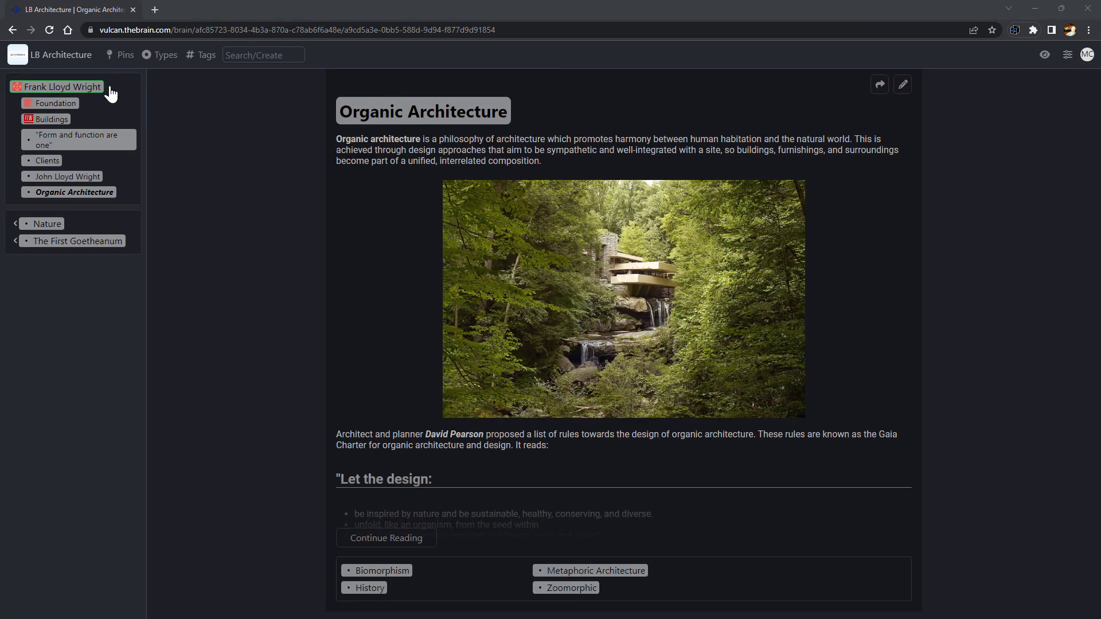
{"action": "left_click", "coordinate": [93, 91]}
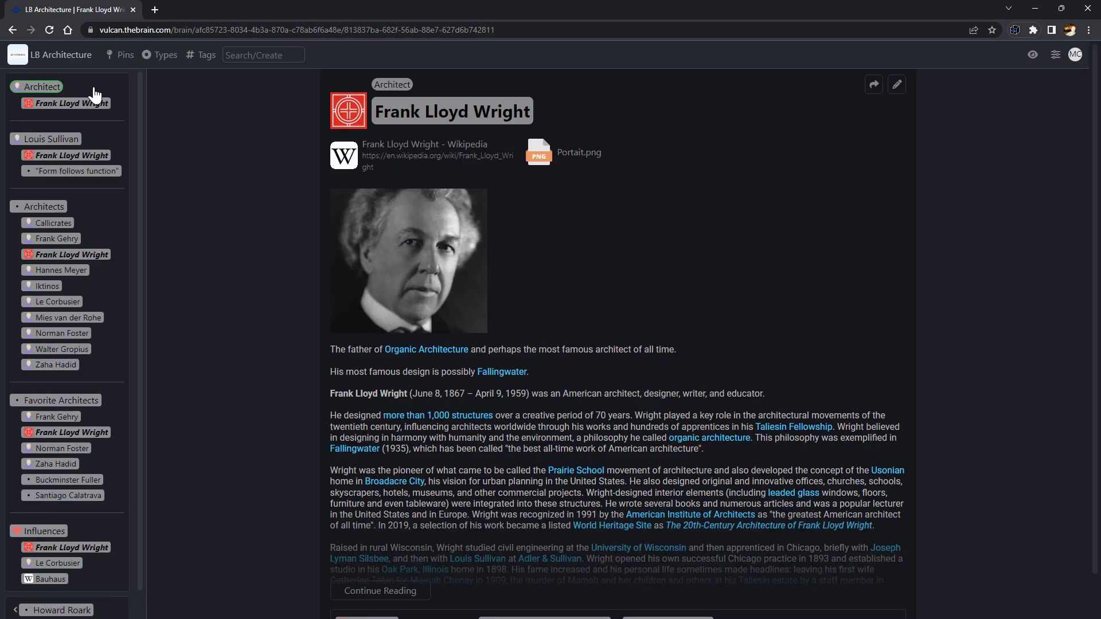
{"action": "left_click", "coordinate": [39, 532]}
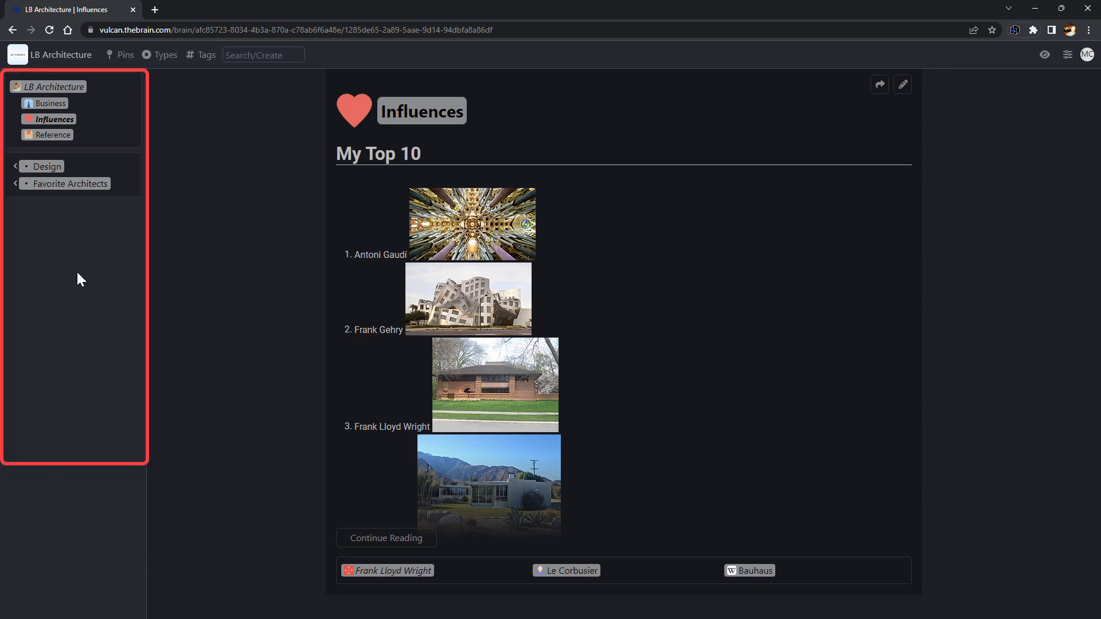
{"action": "left_click", "coordinate": [75, 87]}
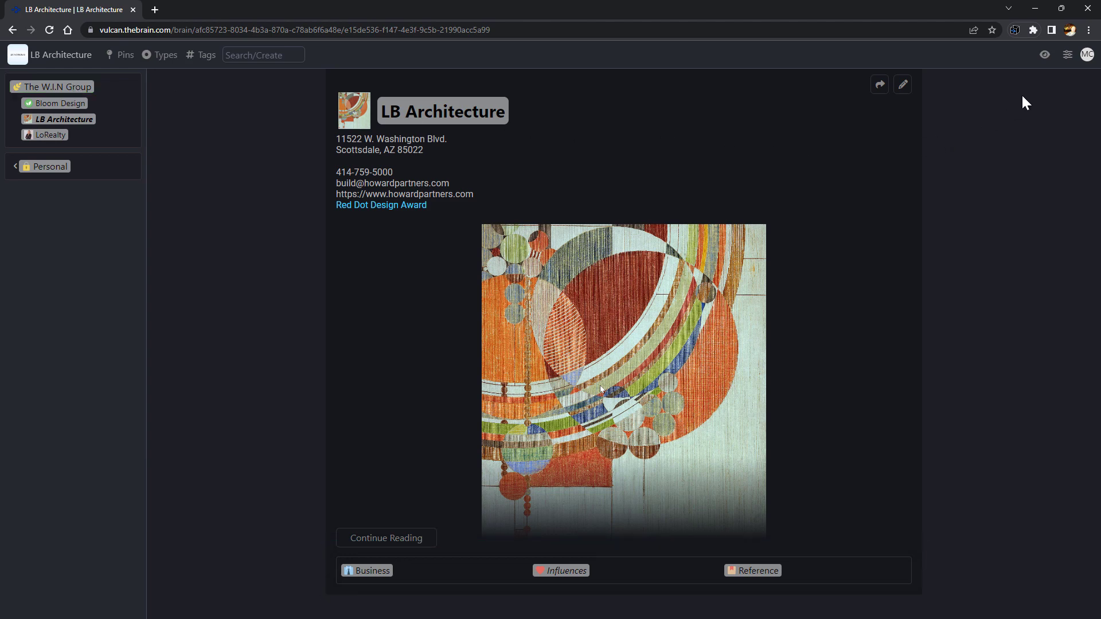
{"action": "left_click", "coordinate": [1043, 57]}
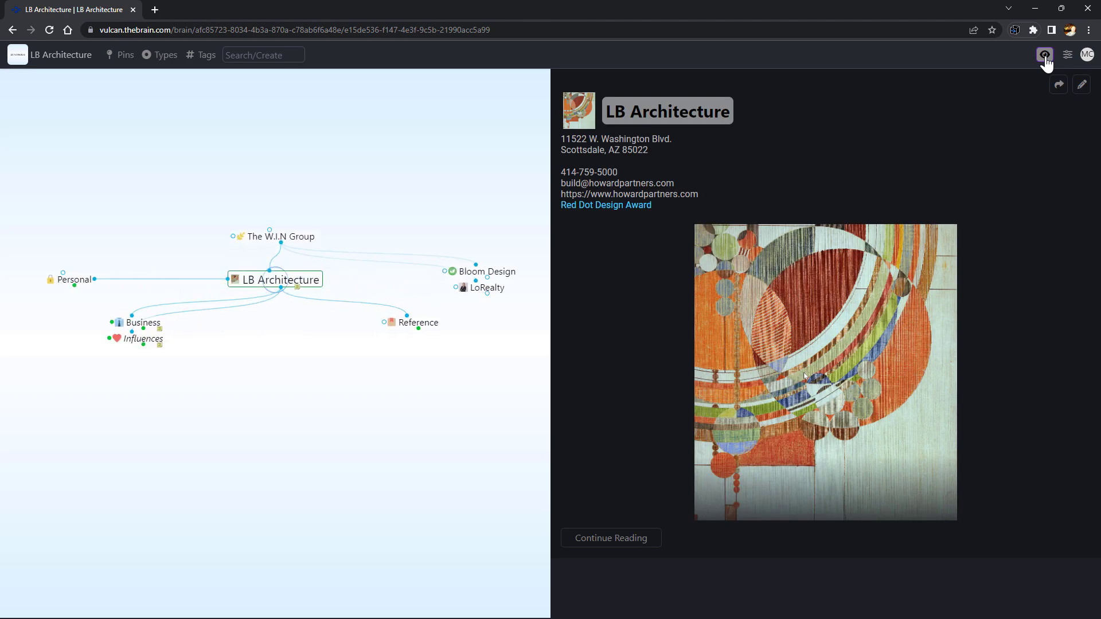
Go to the Your Brains list and bring up the Marketing Projects brain's action menu
{"action": "left_click", "coordinate": [1087, 55]}
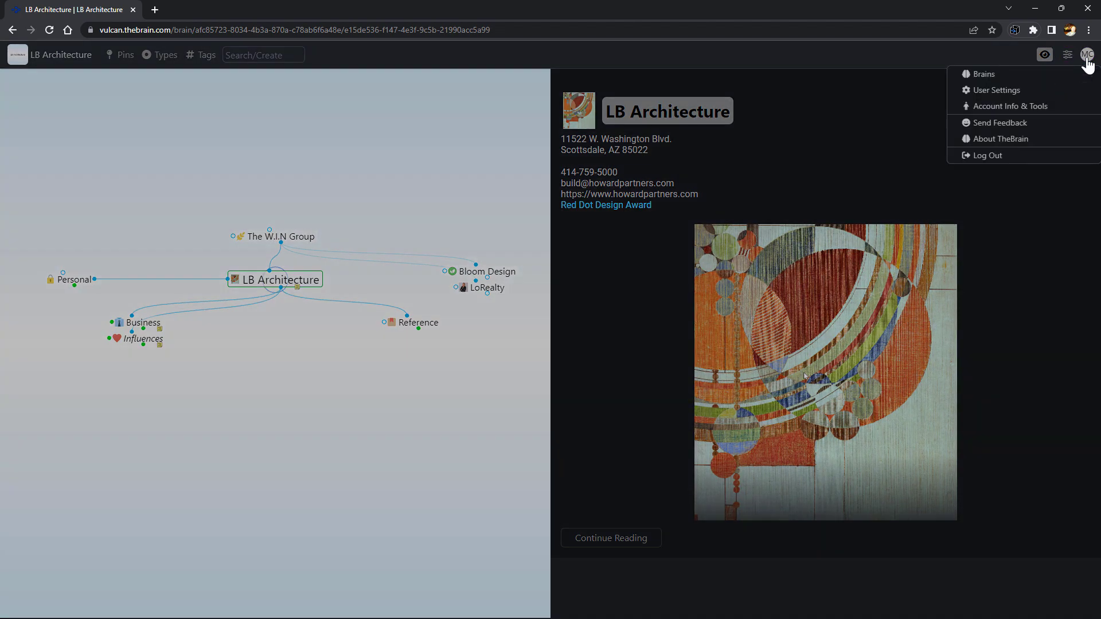
{"action": "left_click", "coordinate": [1039, 80]}
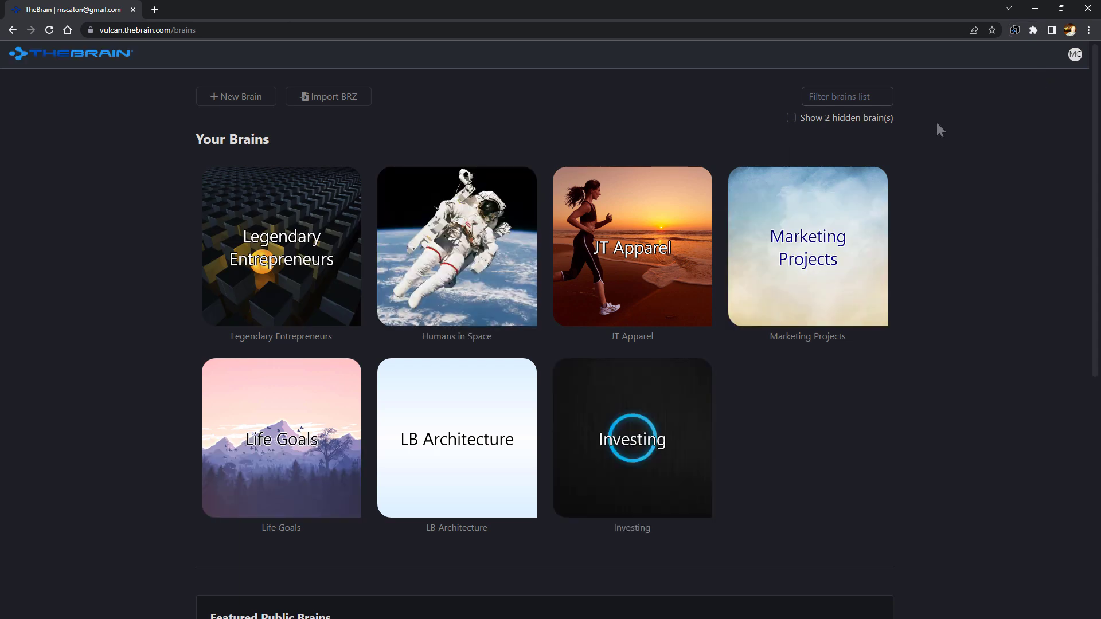
{"action": "right_click", "coordinate": [759, 284]}
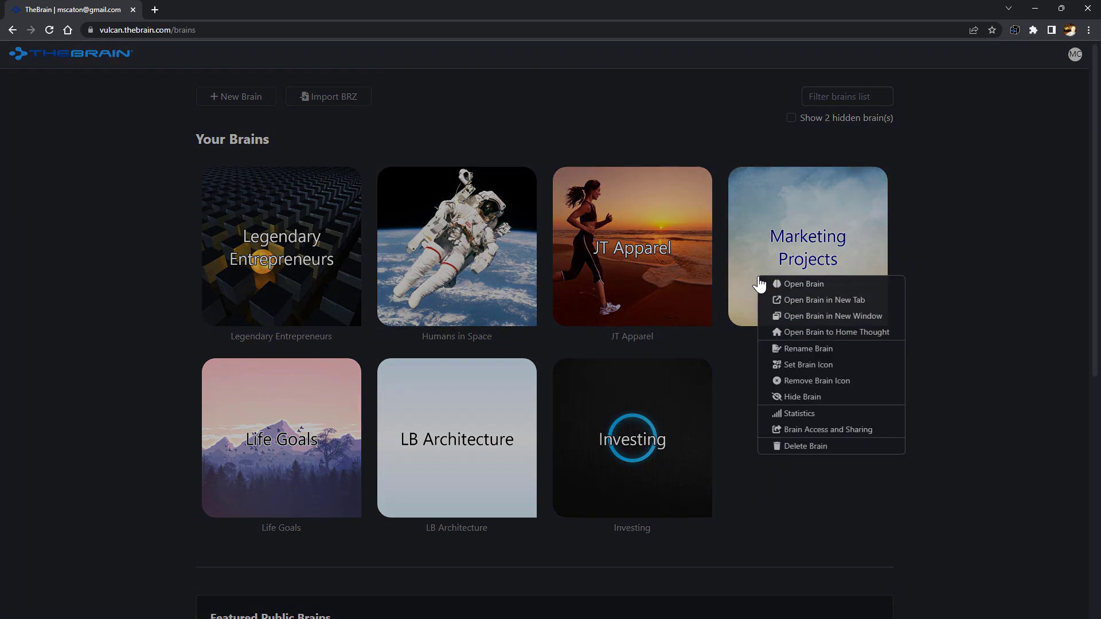
Allow public read-only access to the brain and invite a user by e-mail address
{"action": "left_click", "coordinate": [815, 436]}
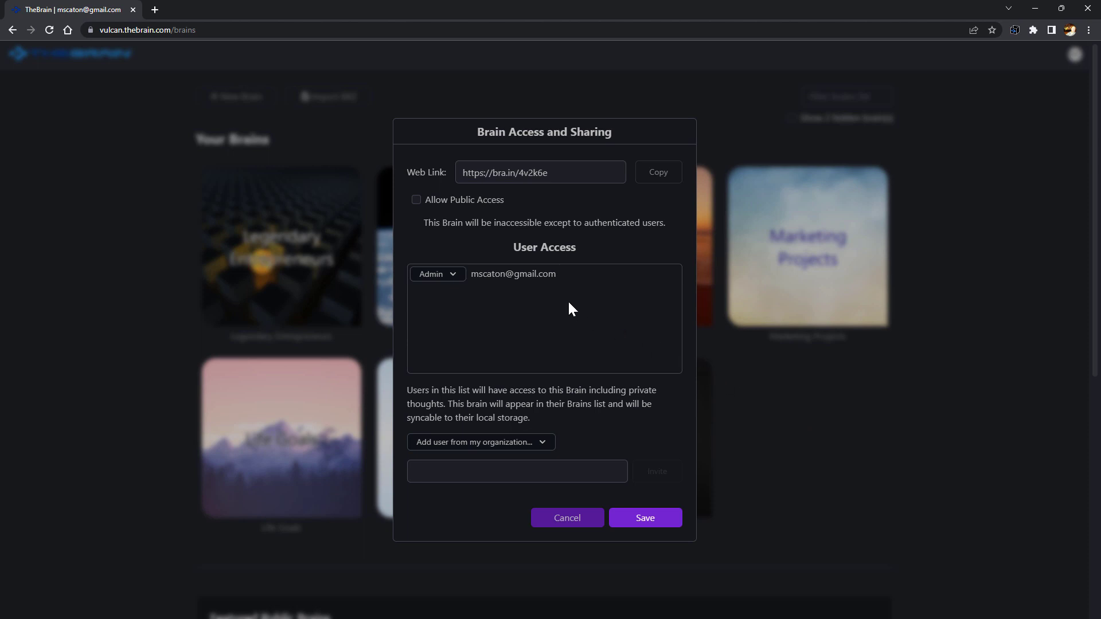
{"action": "left_click", "coordinate": [416, 198]}
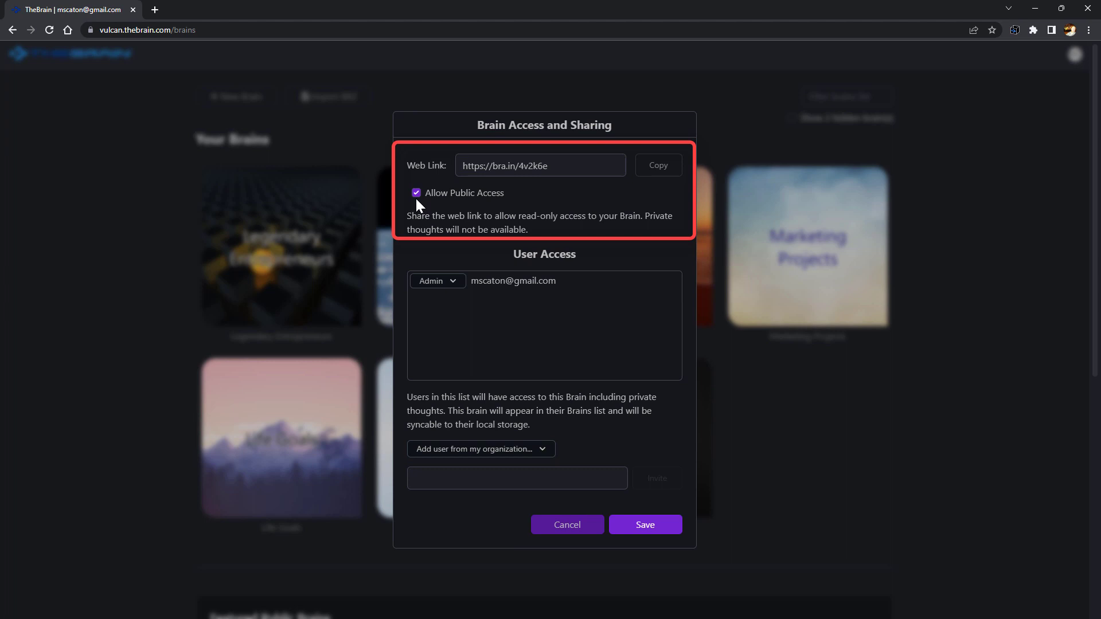
{"action": "left_click", "coordinate": [446, 479]}
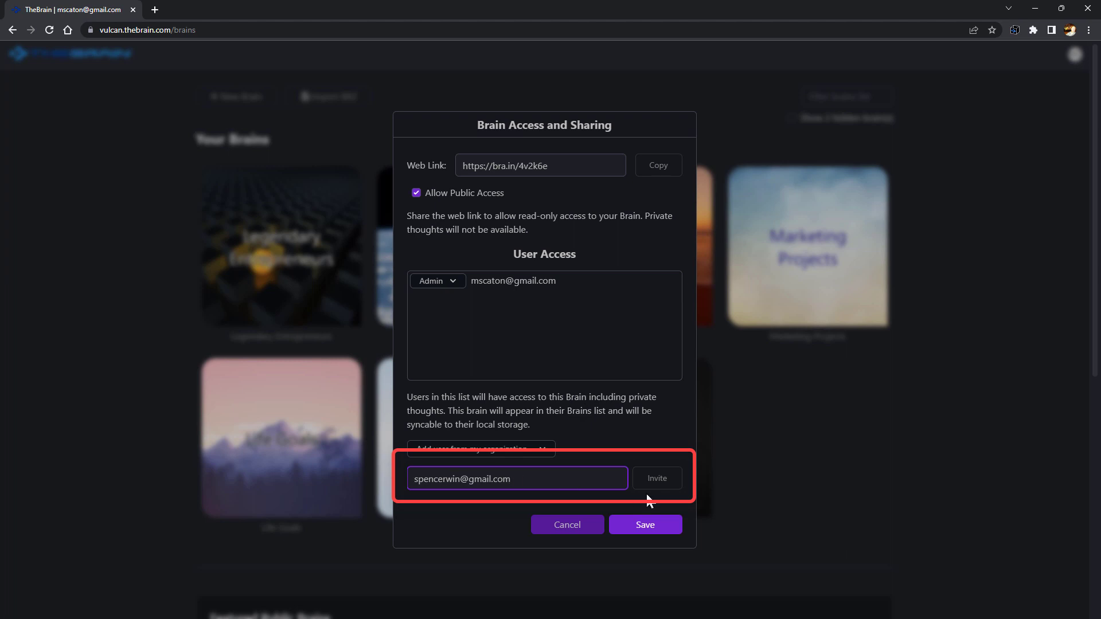
{"action": "left_click", "coordinate": [660, 482]}
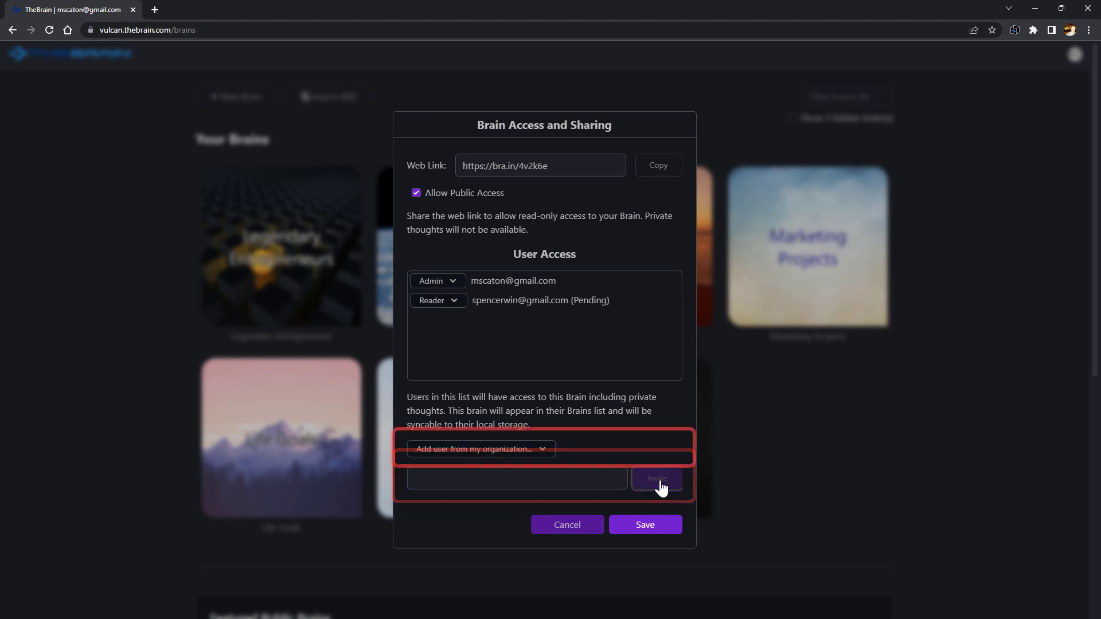
Add a member of your organization to the brain with the Writer role
{"action": "left_click", "coordinate": [543, 453]}
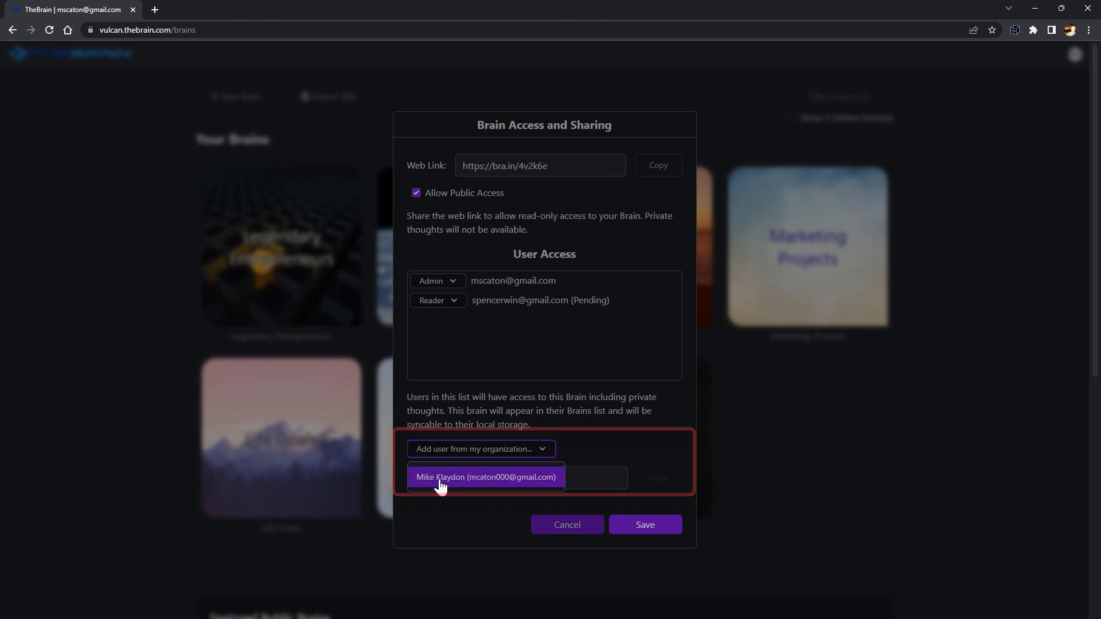
{"action": "left_click", "coordinate": [439, 479]}
{"action": "left_click", "coordinate": [457, 325]}
{"action": "left_click", "coordinate": [448, 378]}
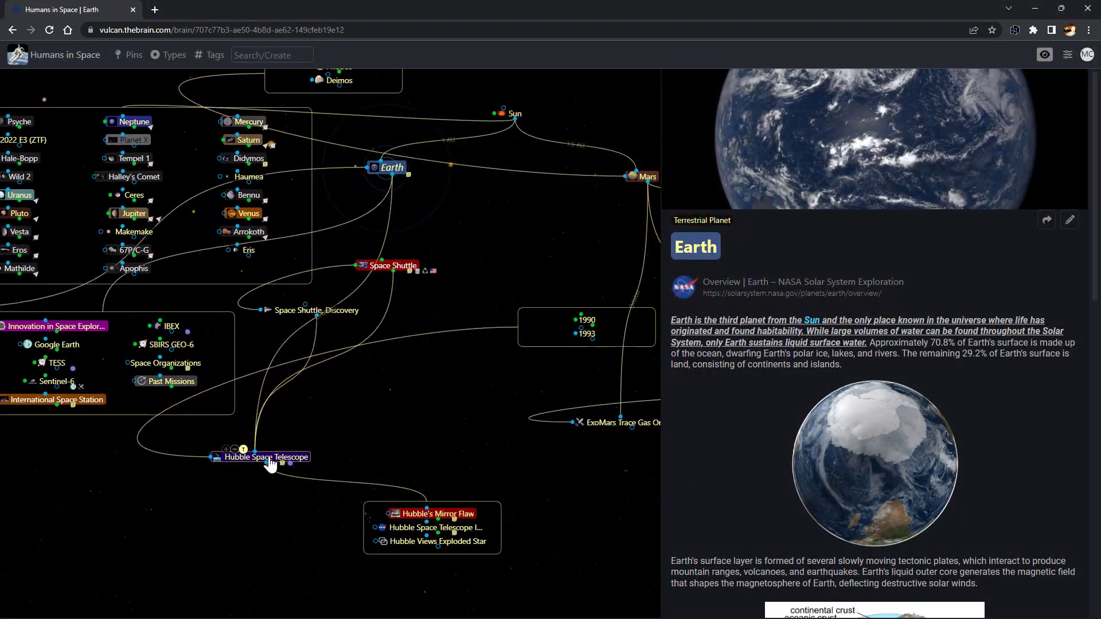
Drag Hubble's Mirror Flaw and the other Hubble child out of their group box
{"action": "left_click_drag", "start_coordinate": [443, 520], "coordinate": [256, 533]}
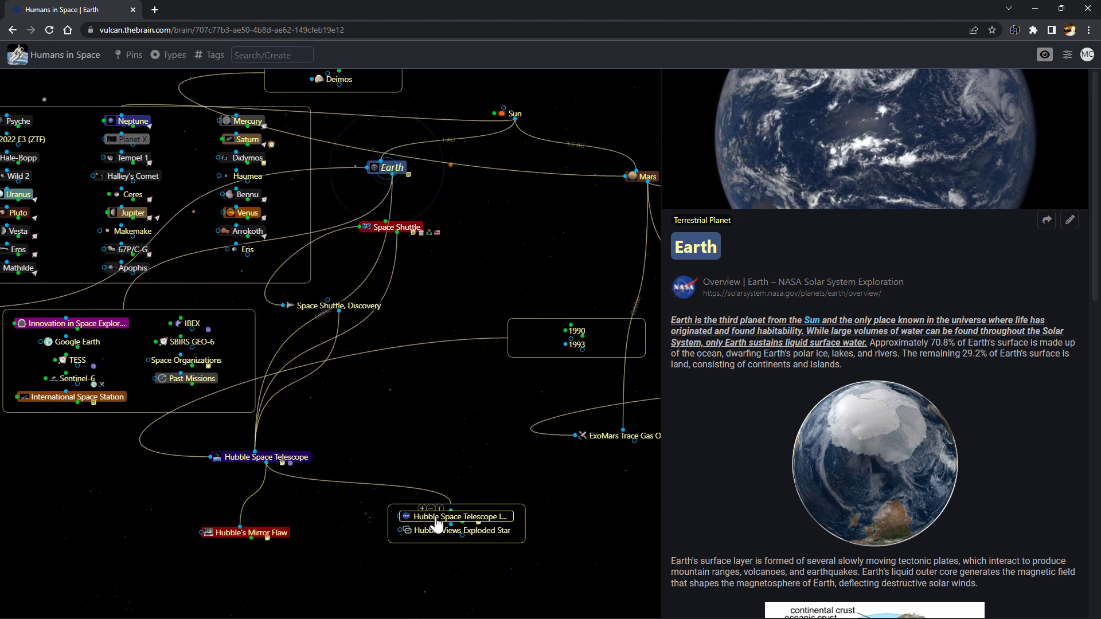
{"action": "left_click_drag", "start_coordinate": [436, 520], "coordinate": [112, 525]}
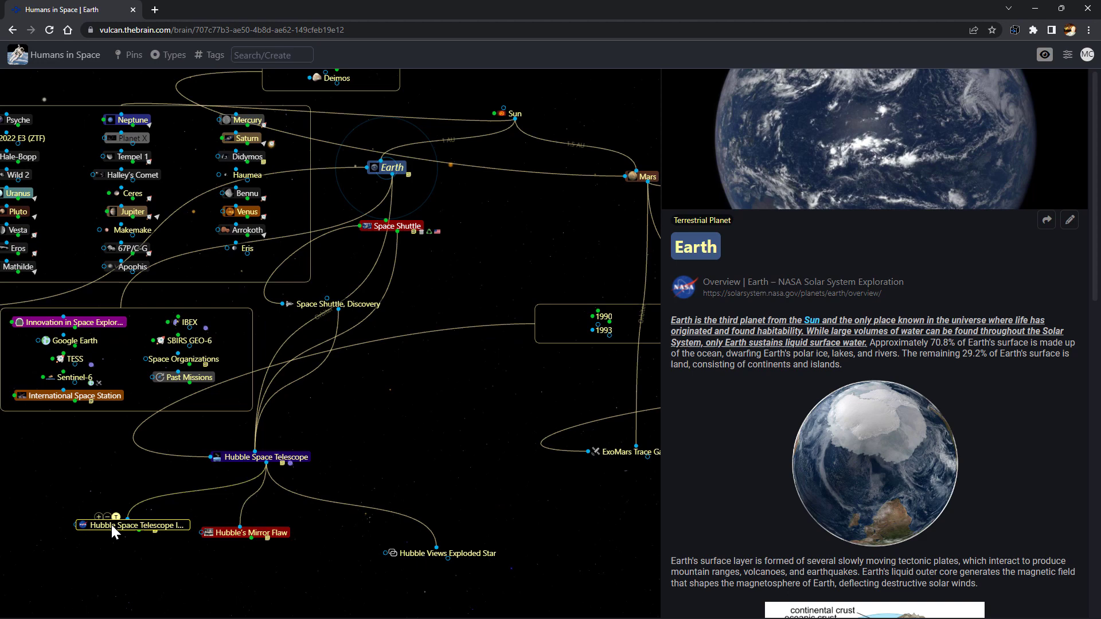